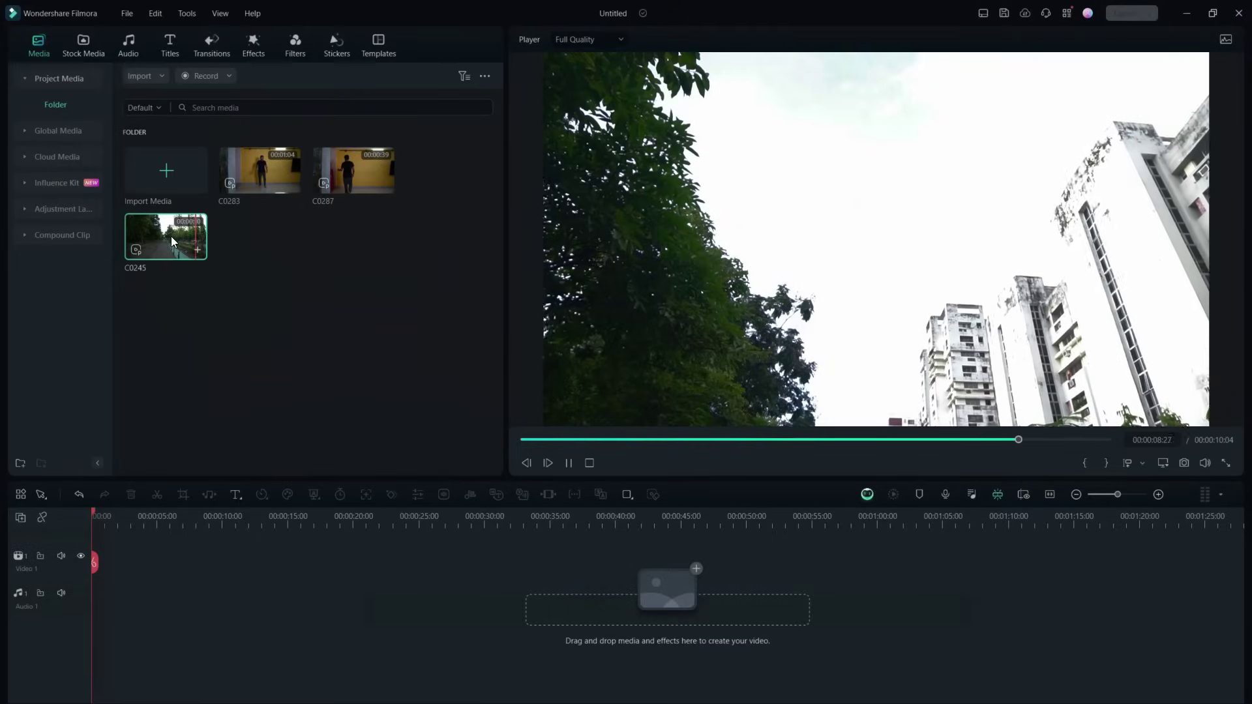
Place the C0245 clip at the start of Video 1, reverse its playback and preview it.
left_click_drag(170, 236, 98, 565)
left_click(566, 463)
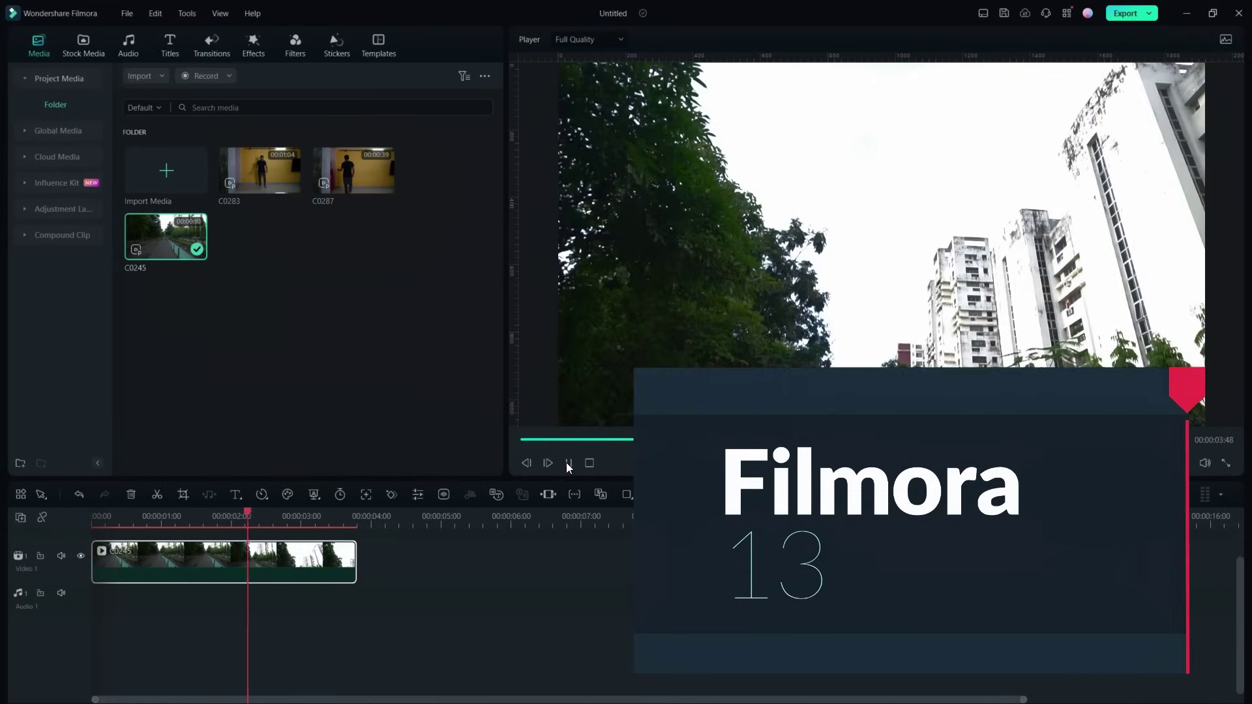
left_click(245, 584)
left_click(262, 494)
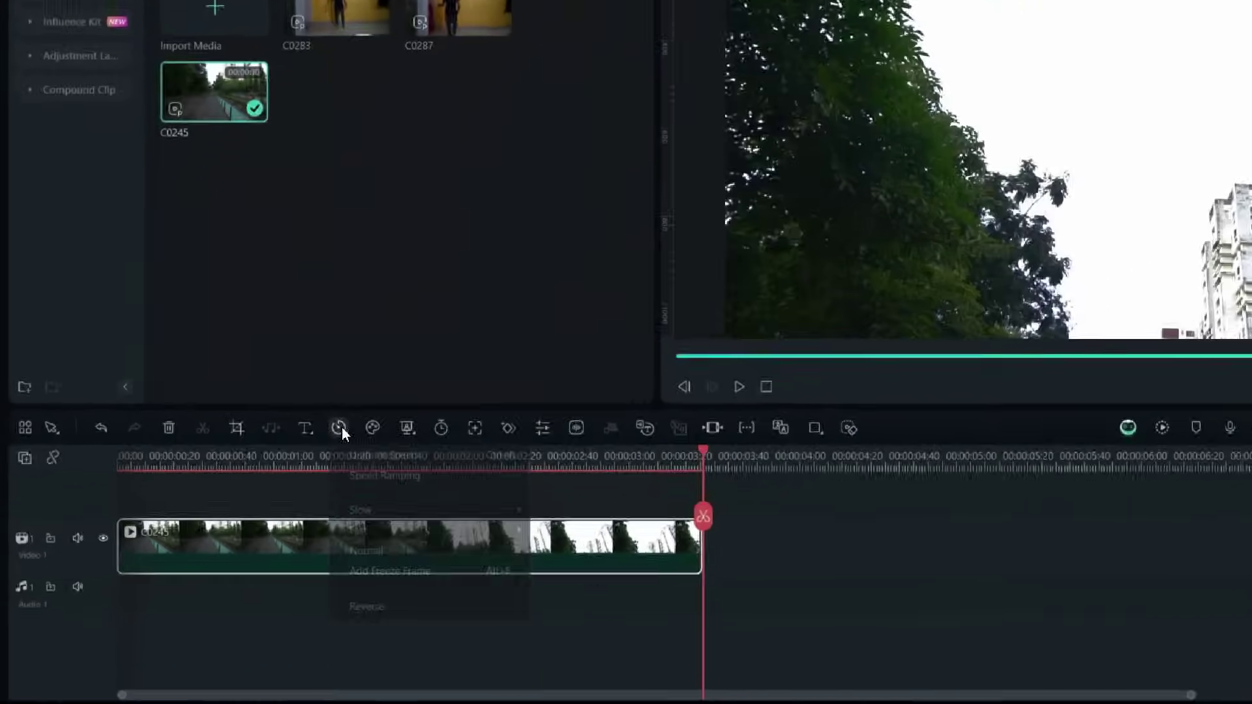
left_click(367, 607)
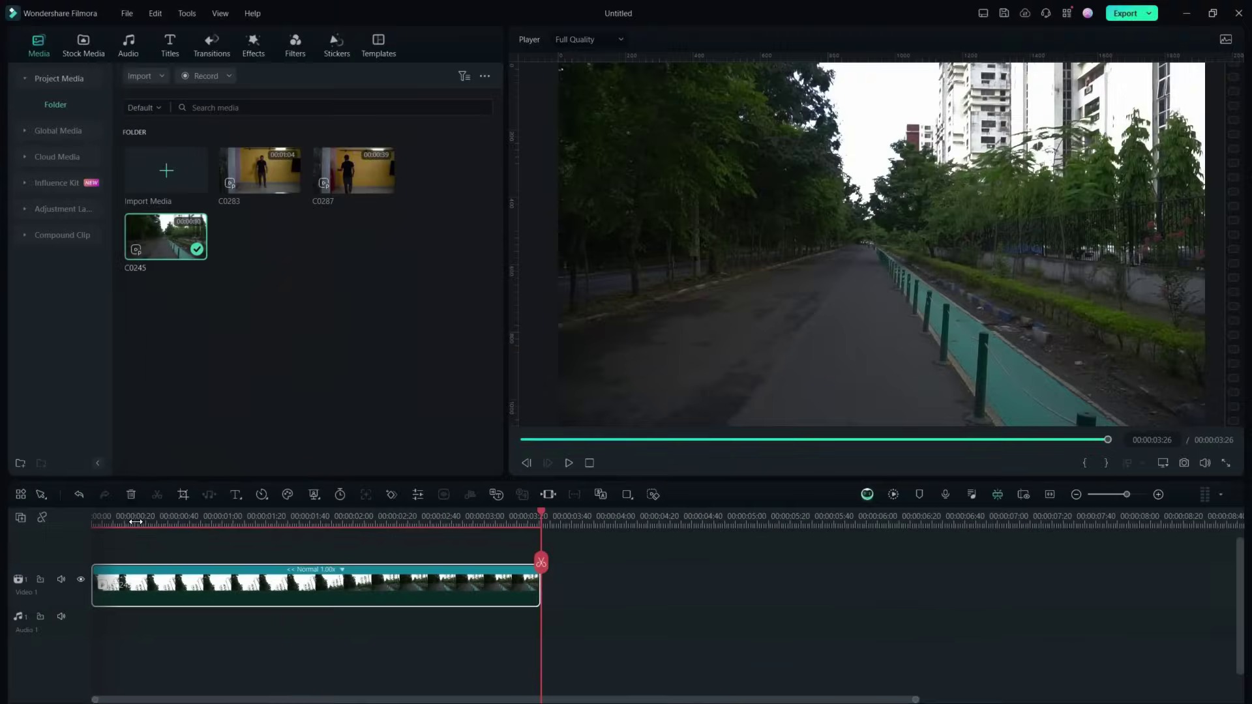
left_click(882, 323)
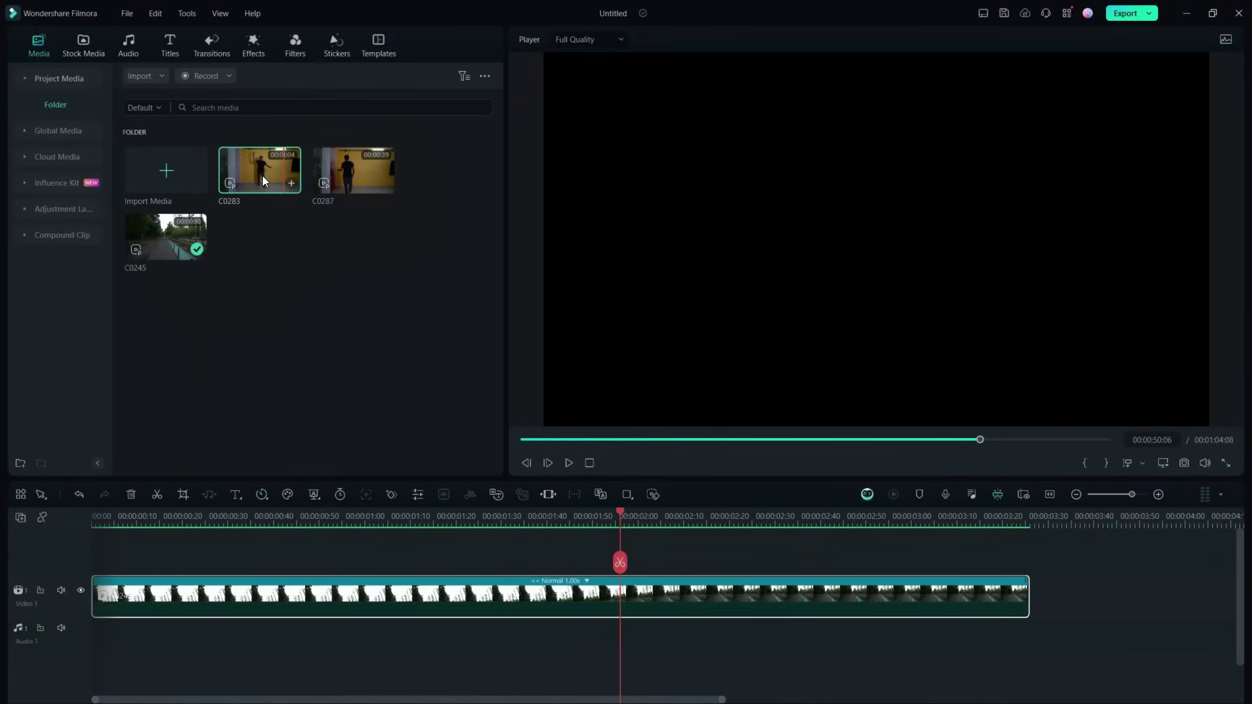
Place the C0283 clip at the timeline start on the track above the reversed clip and open its video settings.
left_click_drag(121, 494, 98, 549)
left_click_drag(246, 522, 507, 520)
left_click(262, 522)
left_click(306, 571)
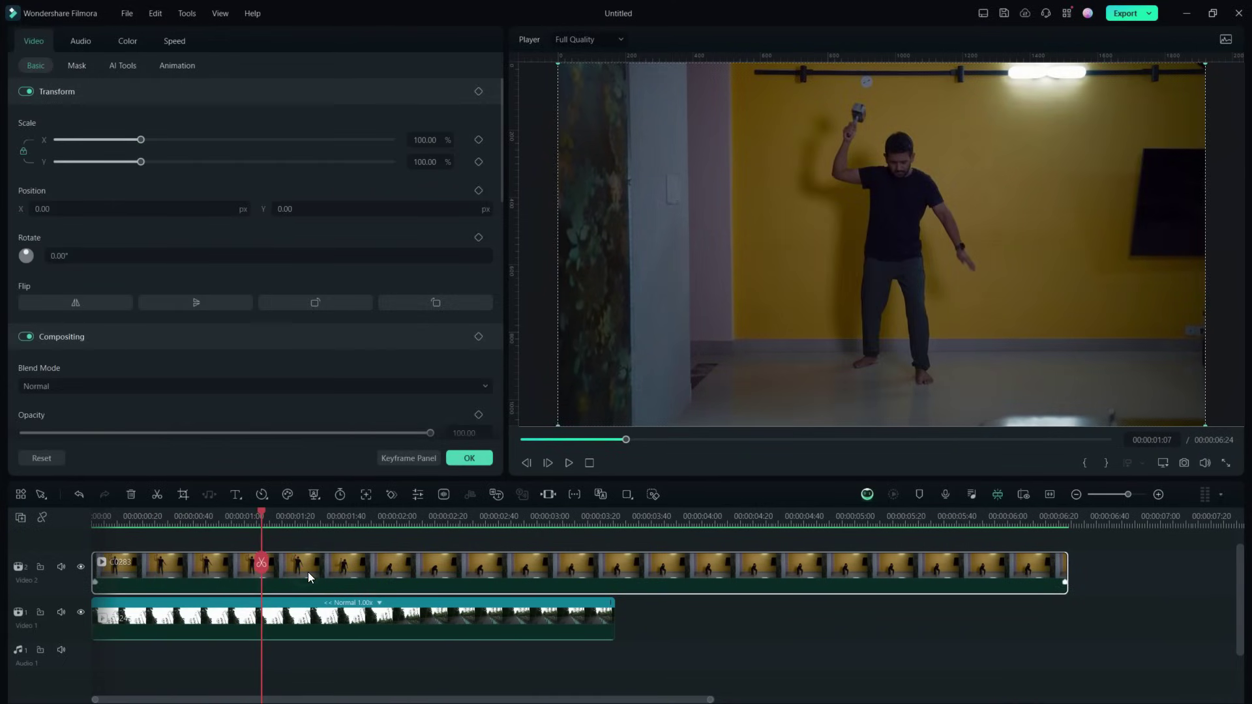
Try AI Portrait background removal on the C0283 clip and switch it off again.
left_click(122, 65)
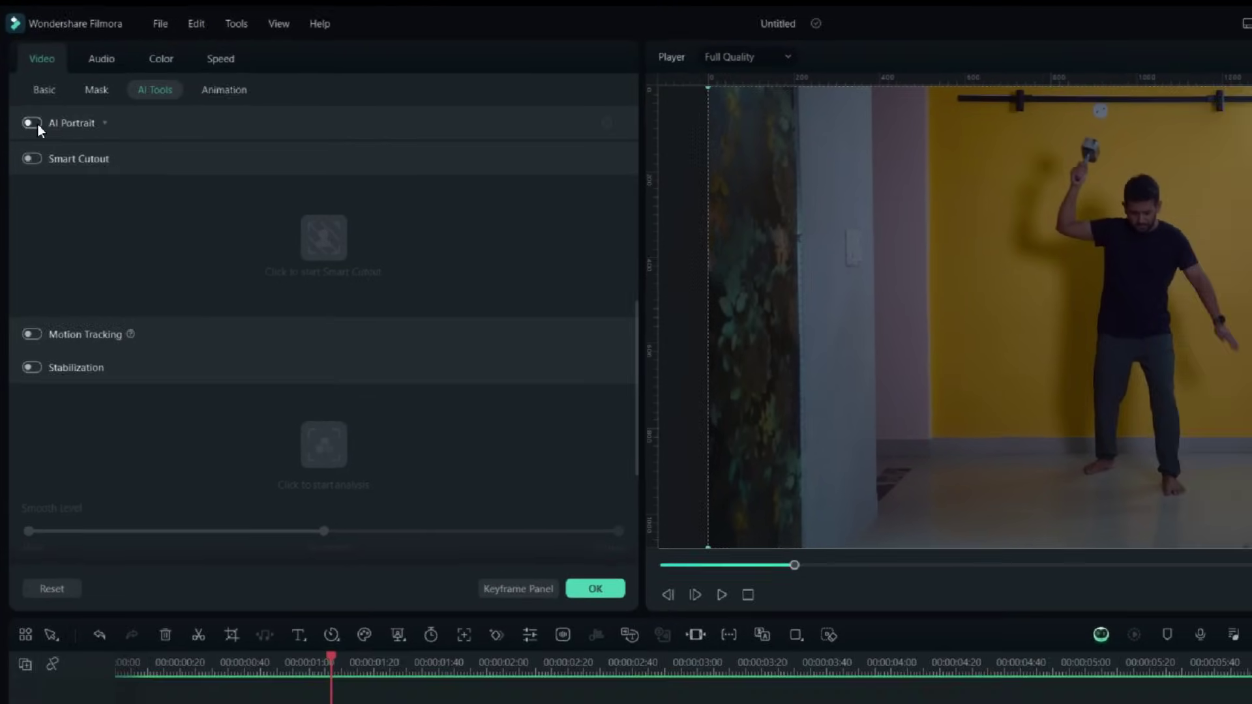
left_click(33, 132)
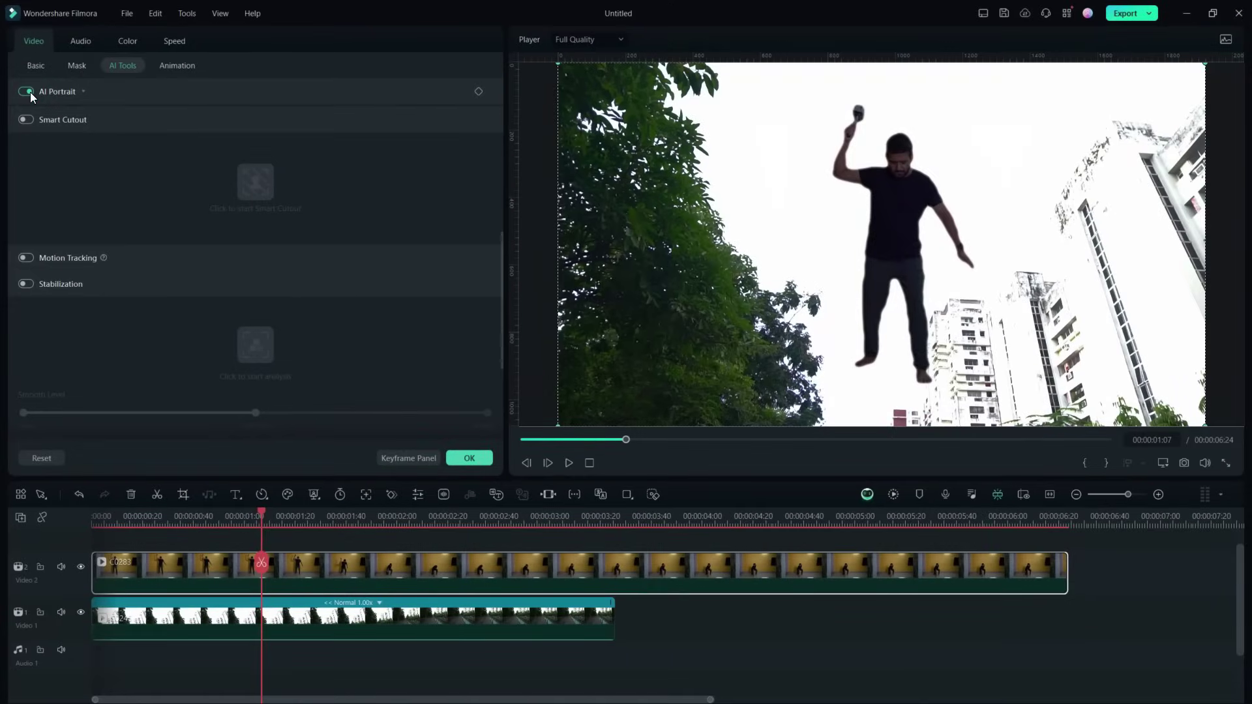
left_click(28, 92)
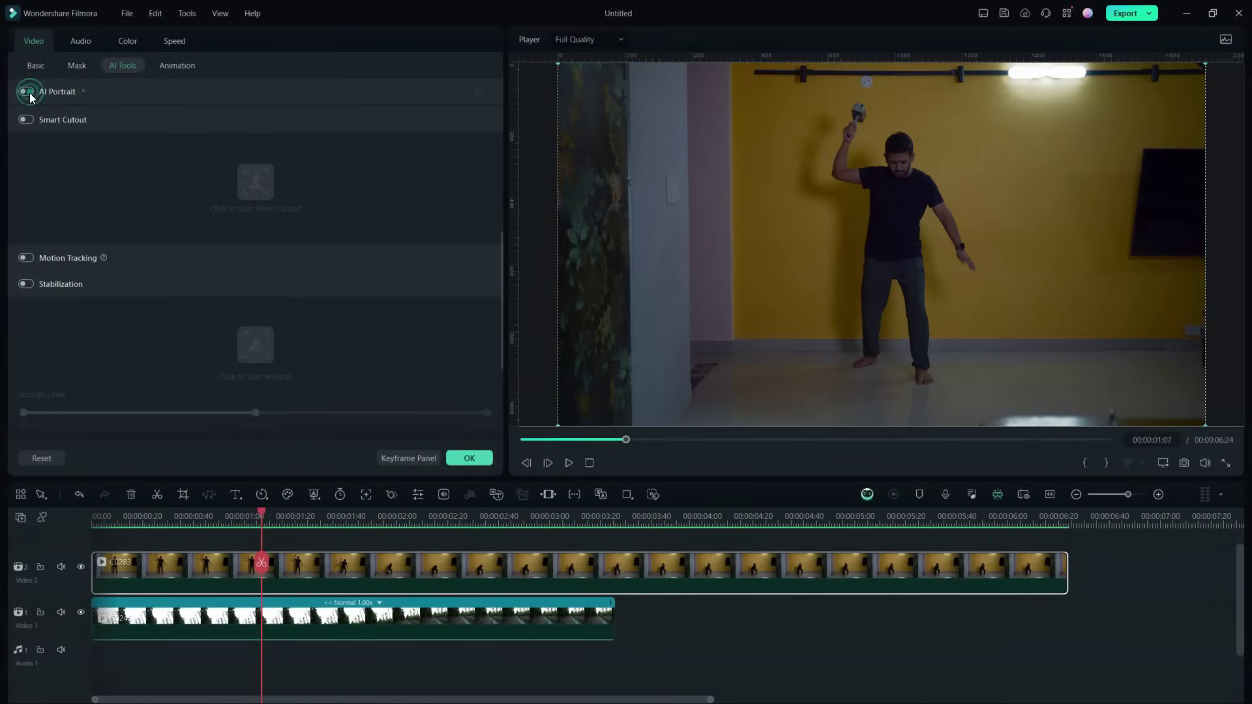
In Smart Cutout, brush over the man in C0283 and fill the missed patch on his foot with a size 14 brush at 200% zoom.
left_click(257, 186)
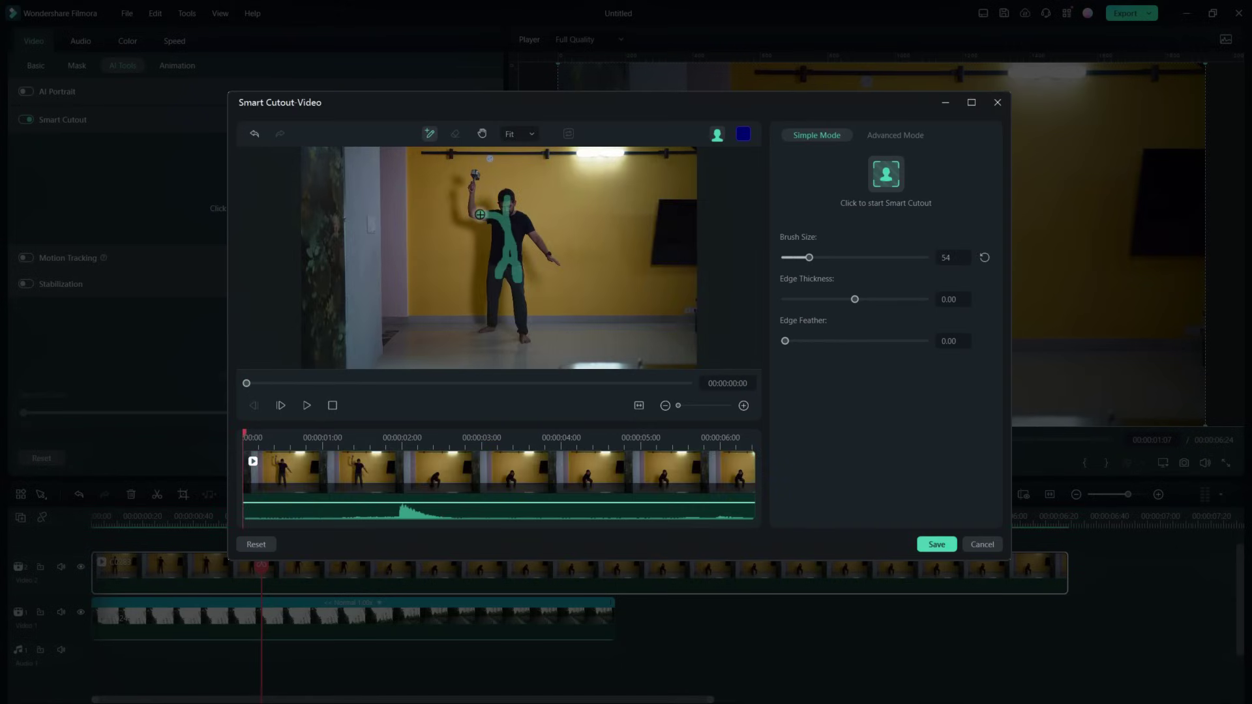
left_click(531, 133)
left_click(522, 243)
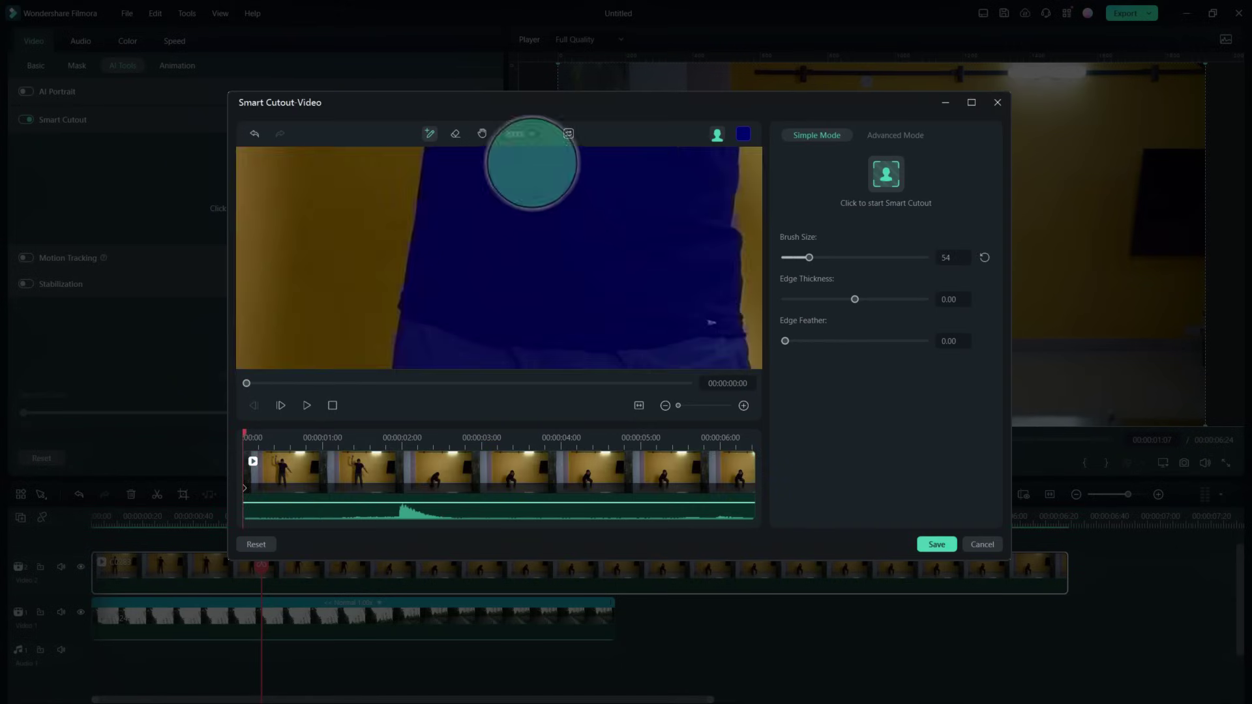
left_click(482, 134)
left_click_drag(522, 229, 515, 481)
left_click_drag(615, 305, 472, 180)
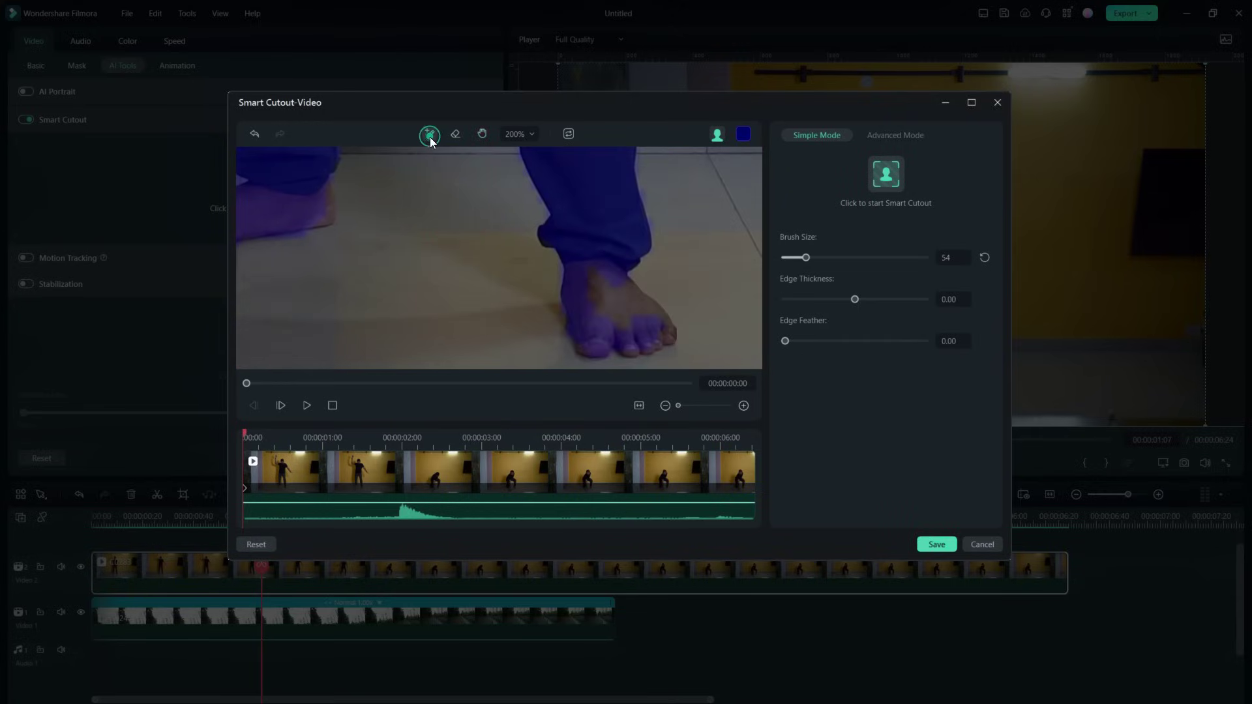
left_click_drag(806, 257, 786, 257)
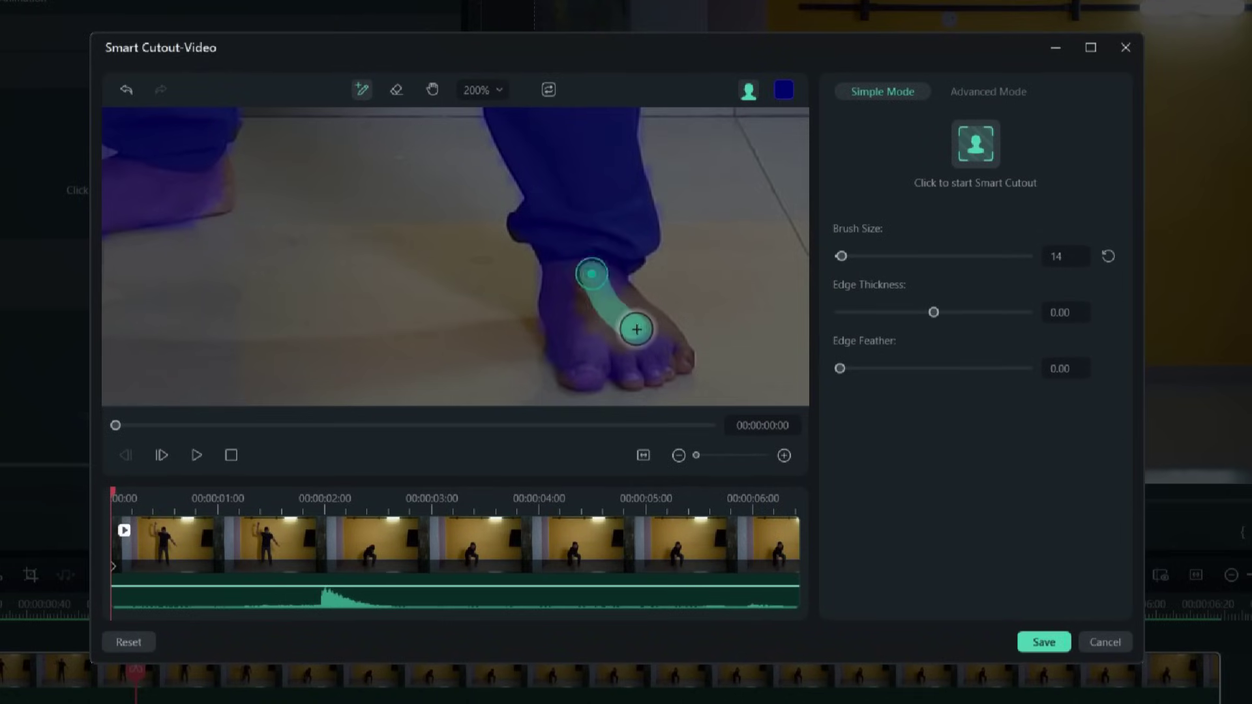
left_click_drag(637, 329, 649, 320)
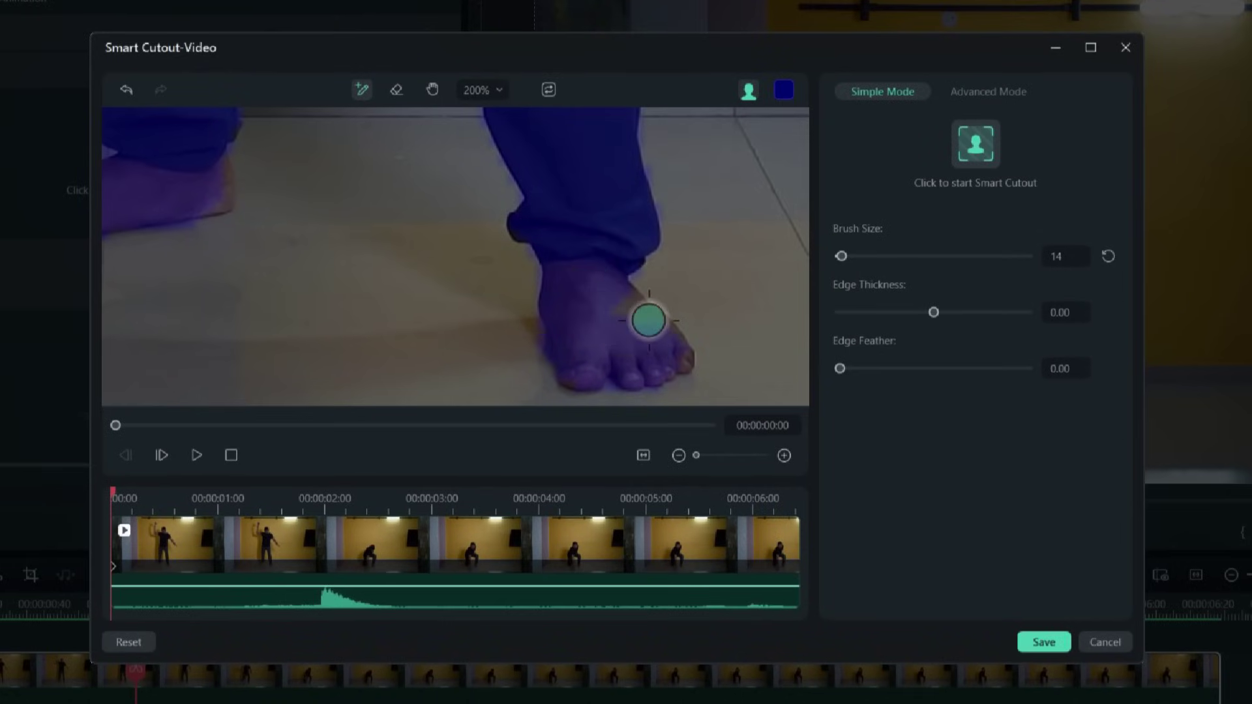
Brush over the missed heel area of the man's other foot to add it to the cutout.
left_click(432, 91)
mouse_move(293, 229)
left_mouse_down()
mouse_move(732, 335)
mouse_move(711, 285)
left_mouse_up()
left_click(362, 90)
left_click(641, 248)
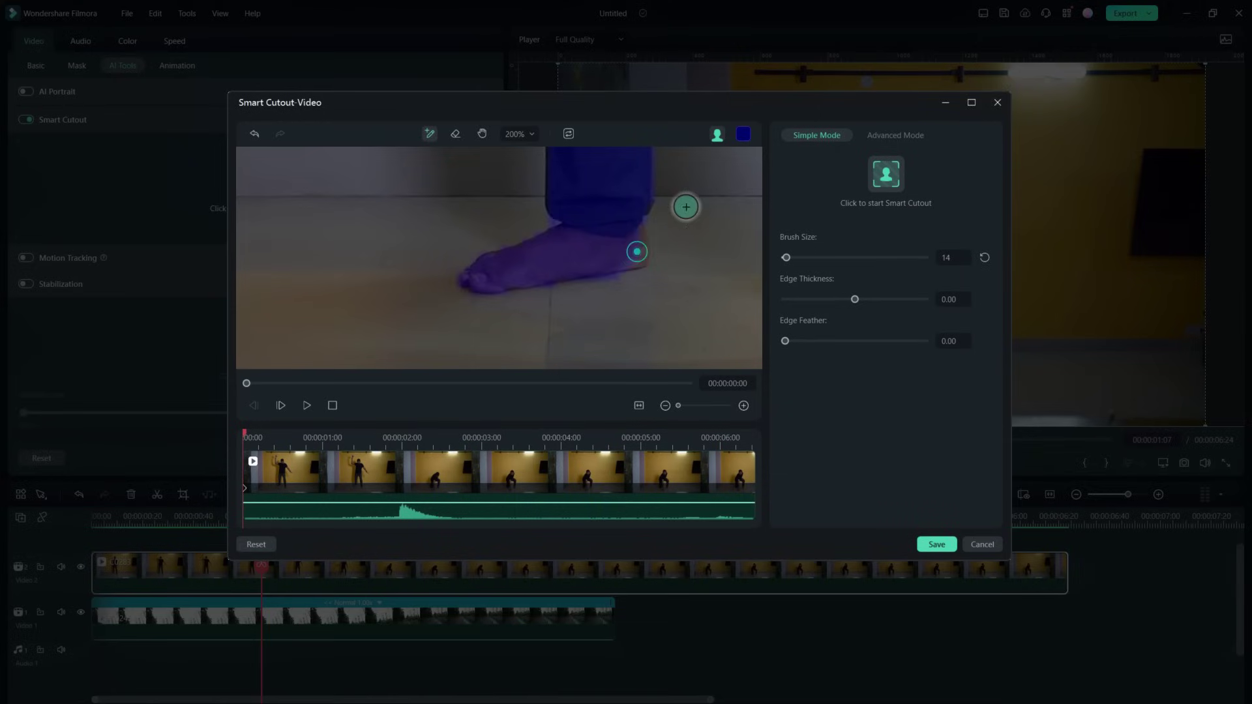
Set the cutout's edge thickness to 3.74, increase its edge feather and run the Smart Cutout.
left_click(857, 299)
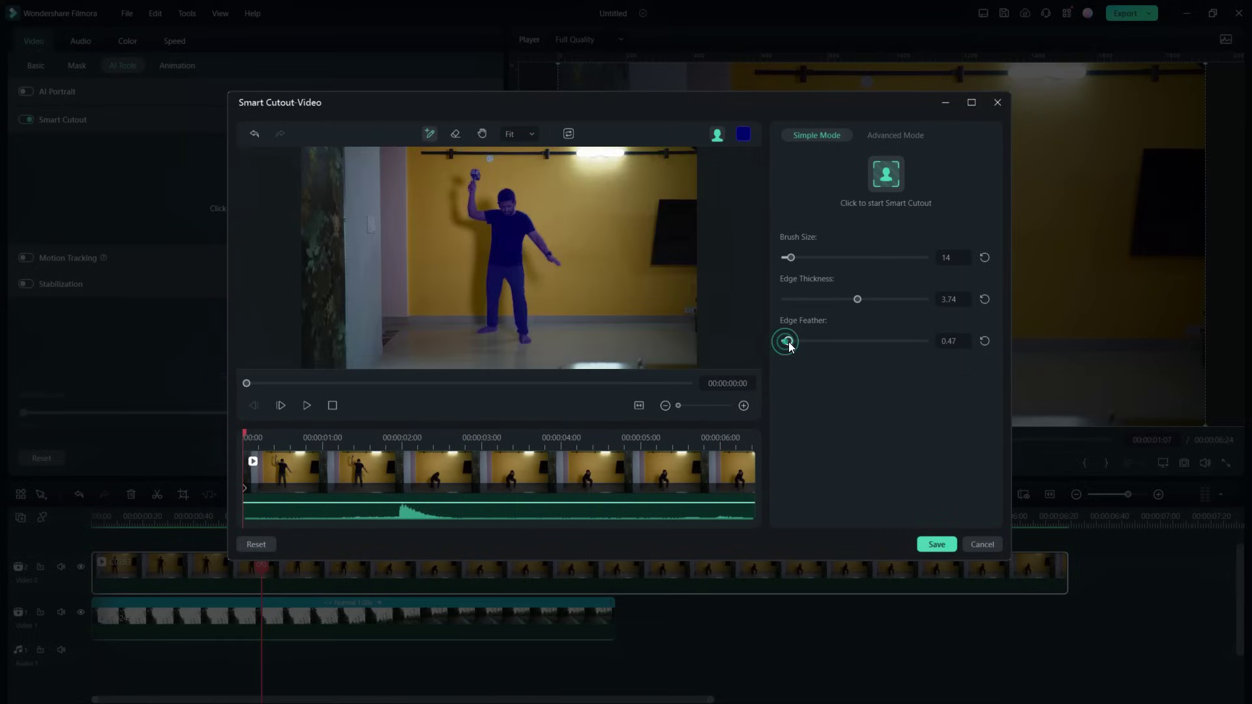
left_click_drag(790, 346, 822, 341)
left_click(885, 174)
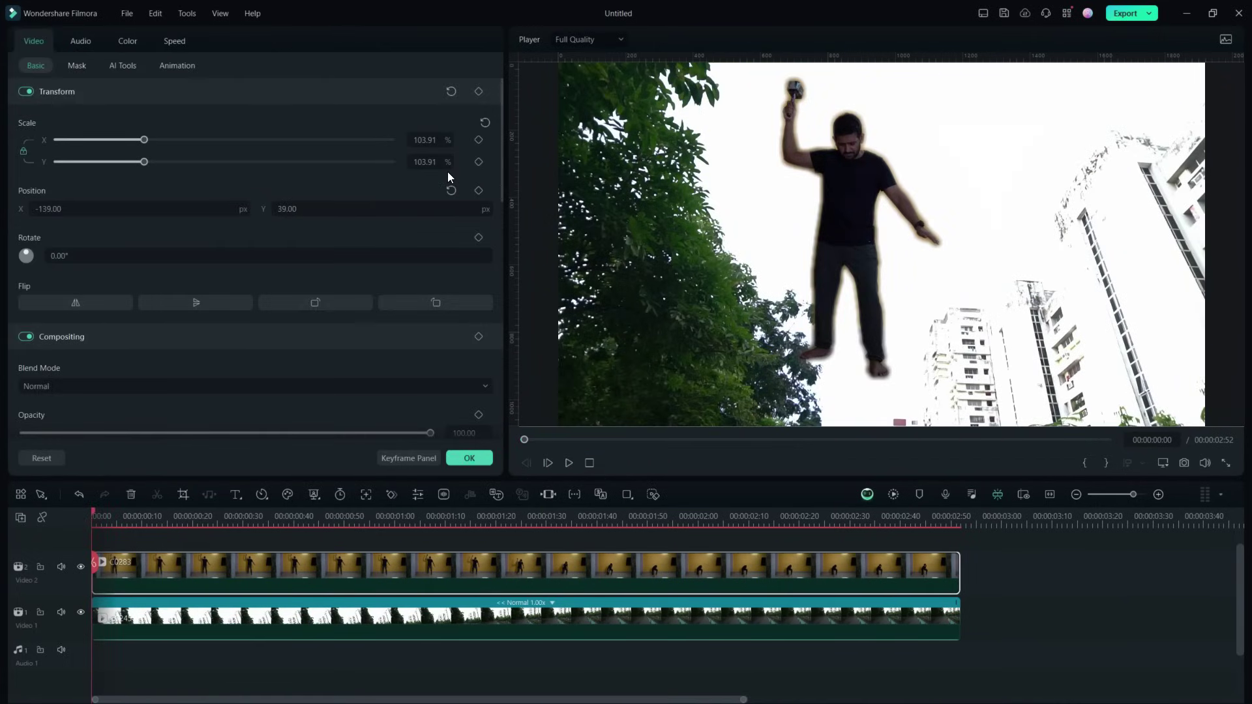
At the clip start, keyframe the cutout's scale and position, shrinking the man to 31.25% high in the sky at Y 237 px.
left_click(479, 139)
left_click(479, 189)
left_click_drag(145, 139, 91, 153)
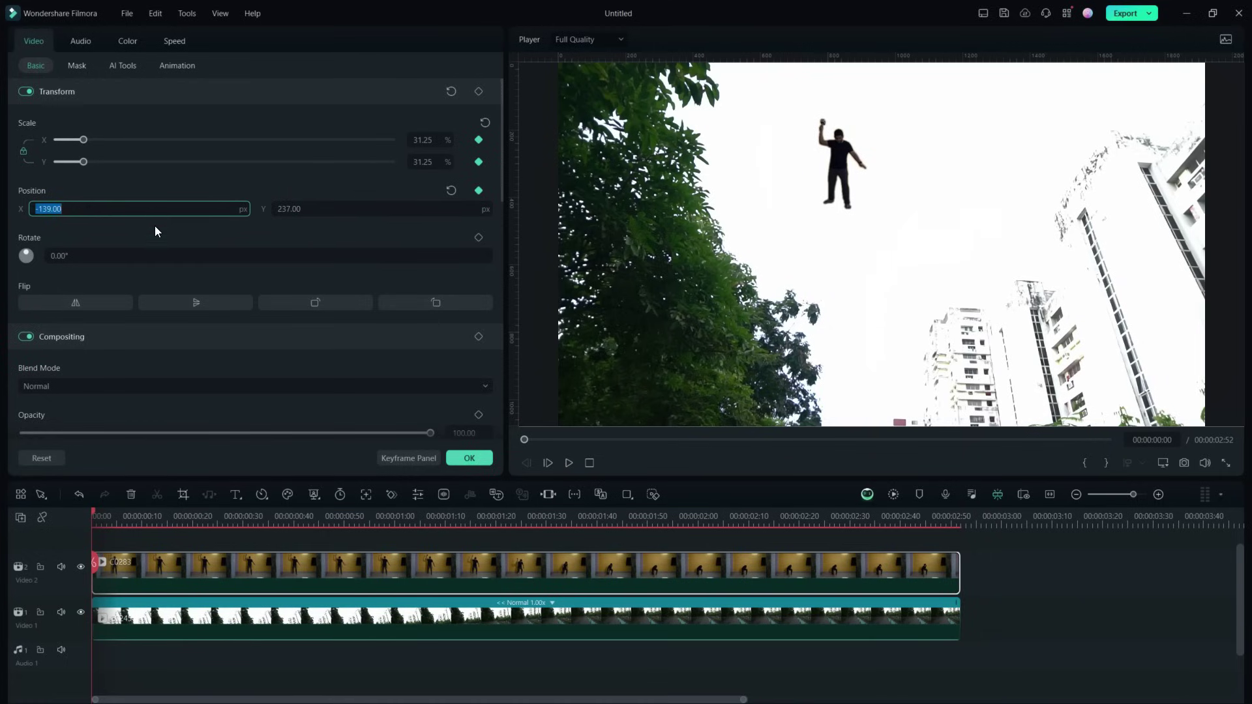
At 00:00:01:44, keyframe the man's scale at 96.09% and Y position at 0 so he lands on the road, and play it back.
left_click_drag(94, 519, 617, 530)
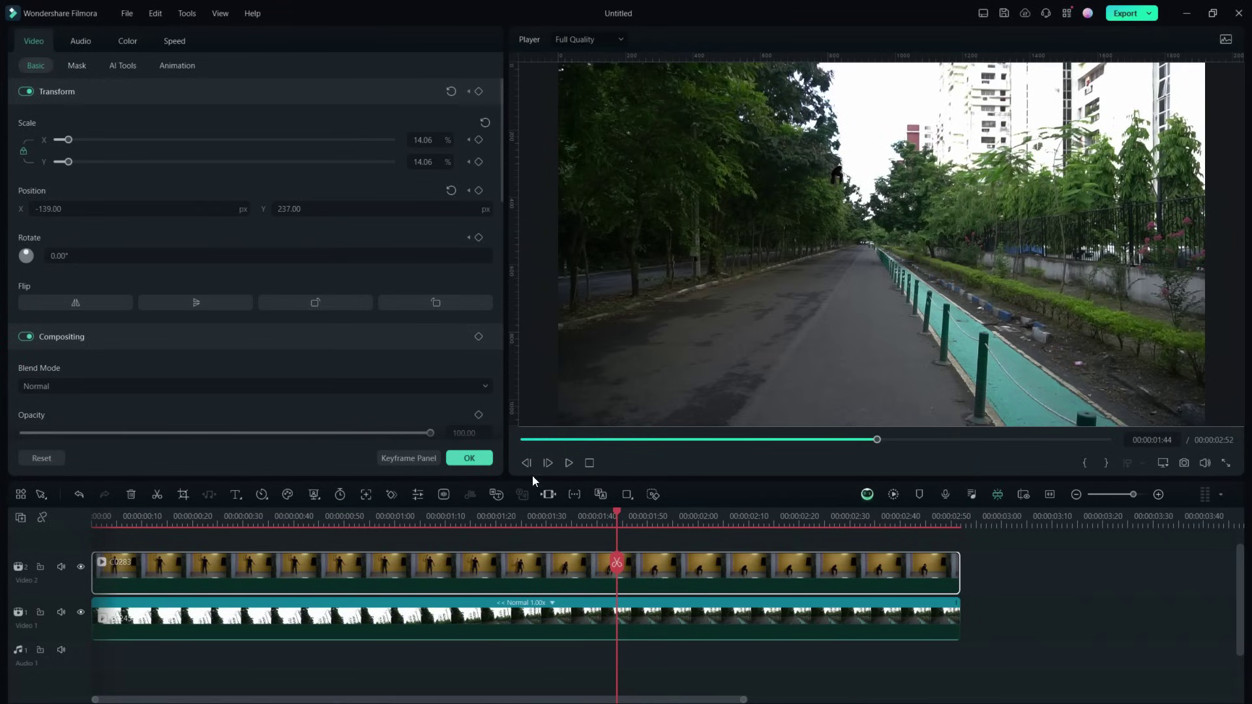
left_click_drag(57, 142, 140, 160)
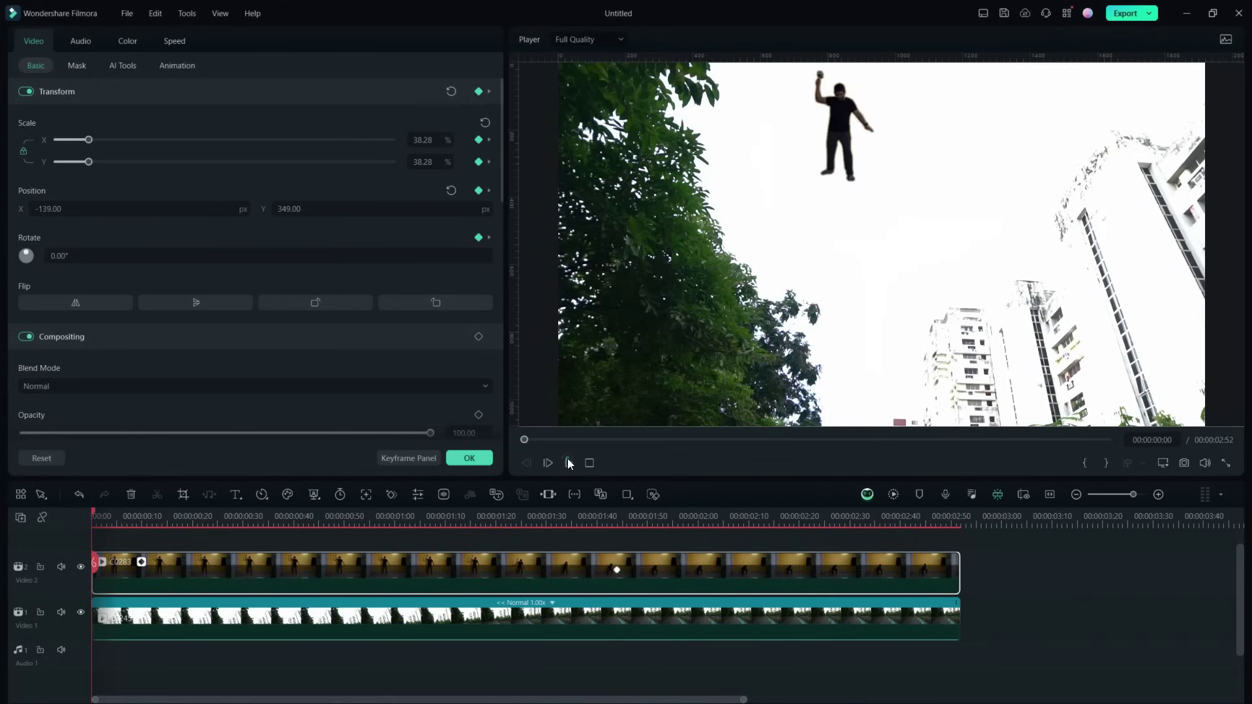
left_click(568, 463)
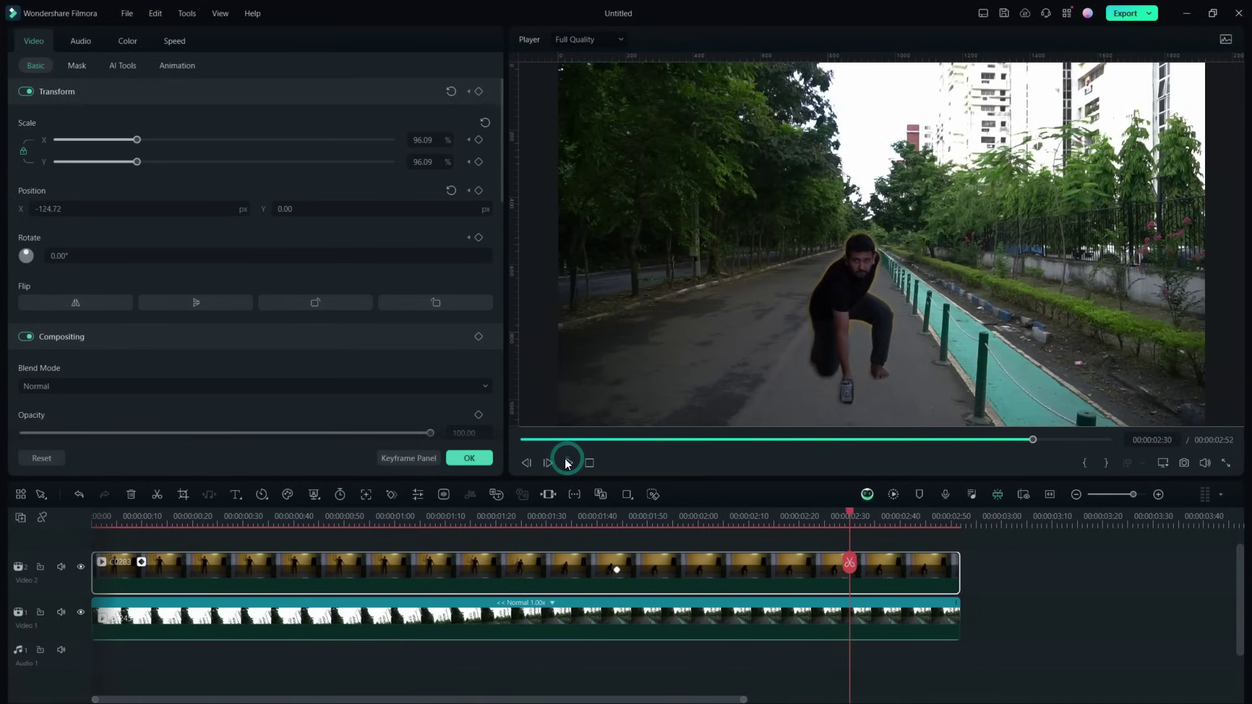
left_click(567, 463)
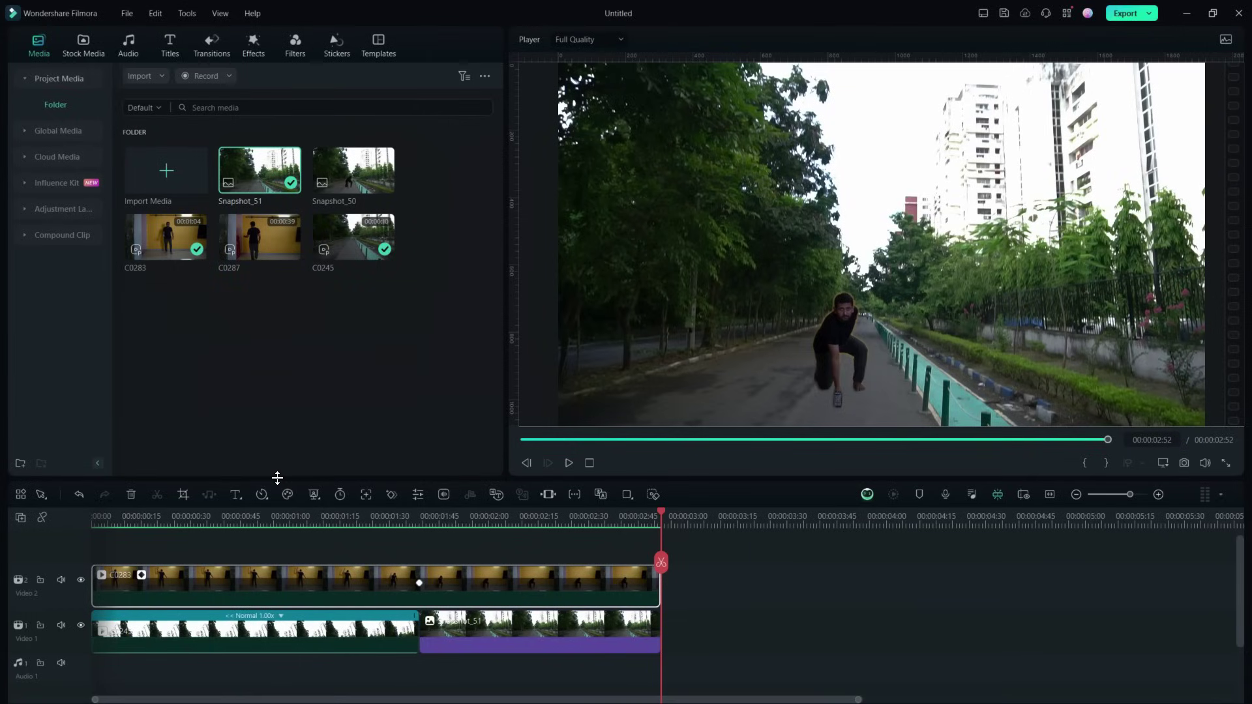
Move the C0283 clip up to Video 3 to leave an empty track between it and the background clips.
left_click_drag(282, 479, 290, 399)
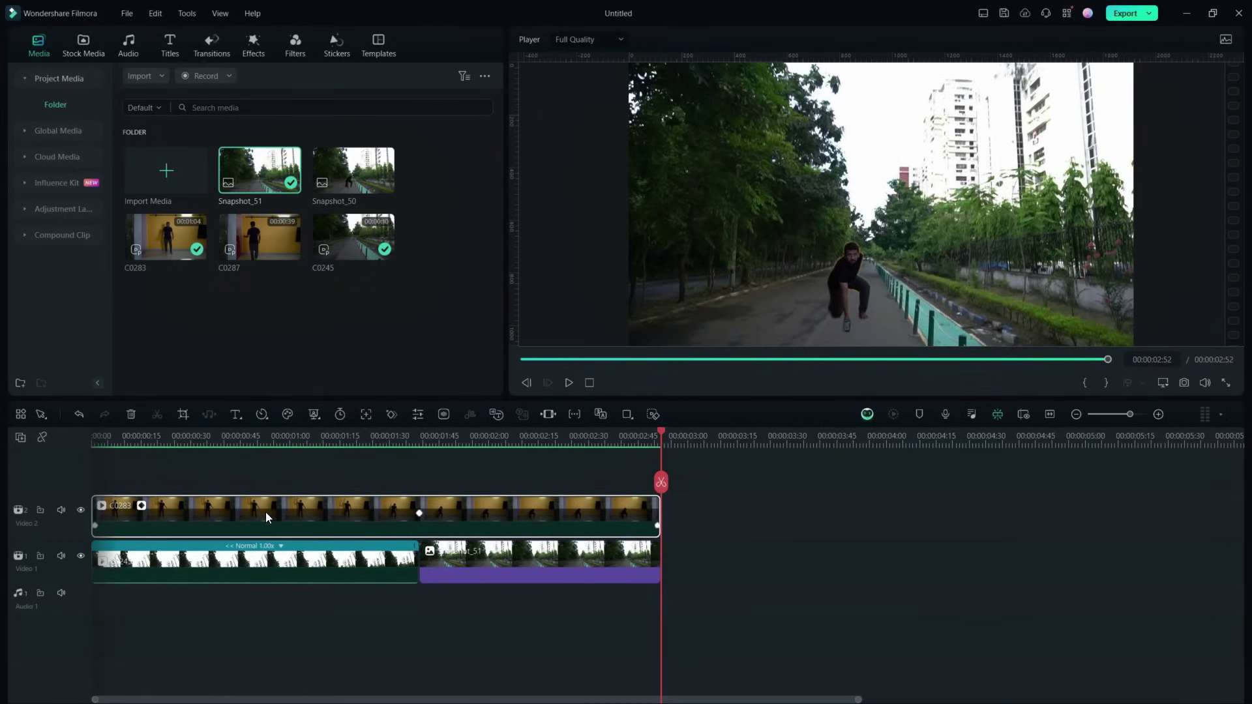
left_click_drag(265, 512, 260, 489)
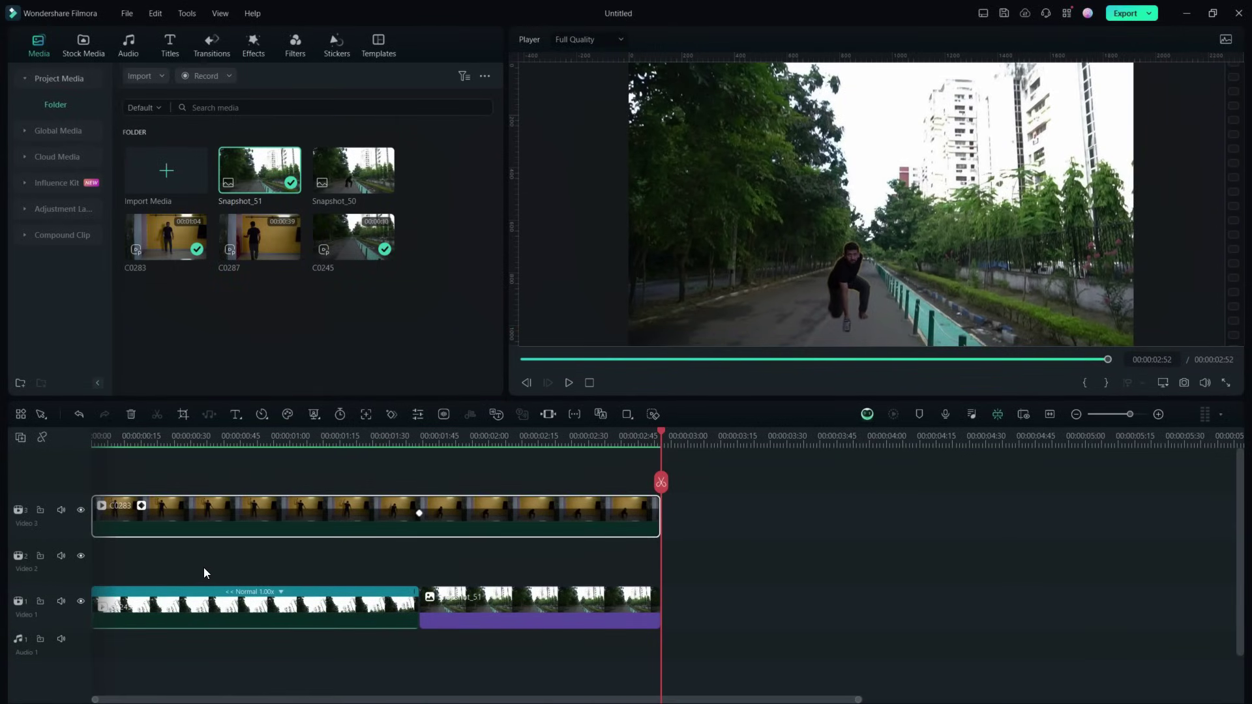
left_click(119, 442)
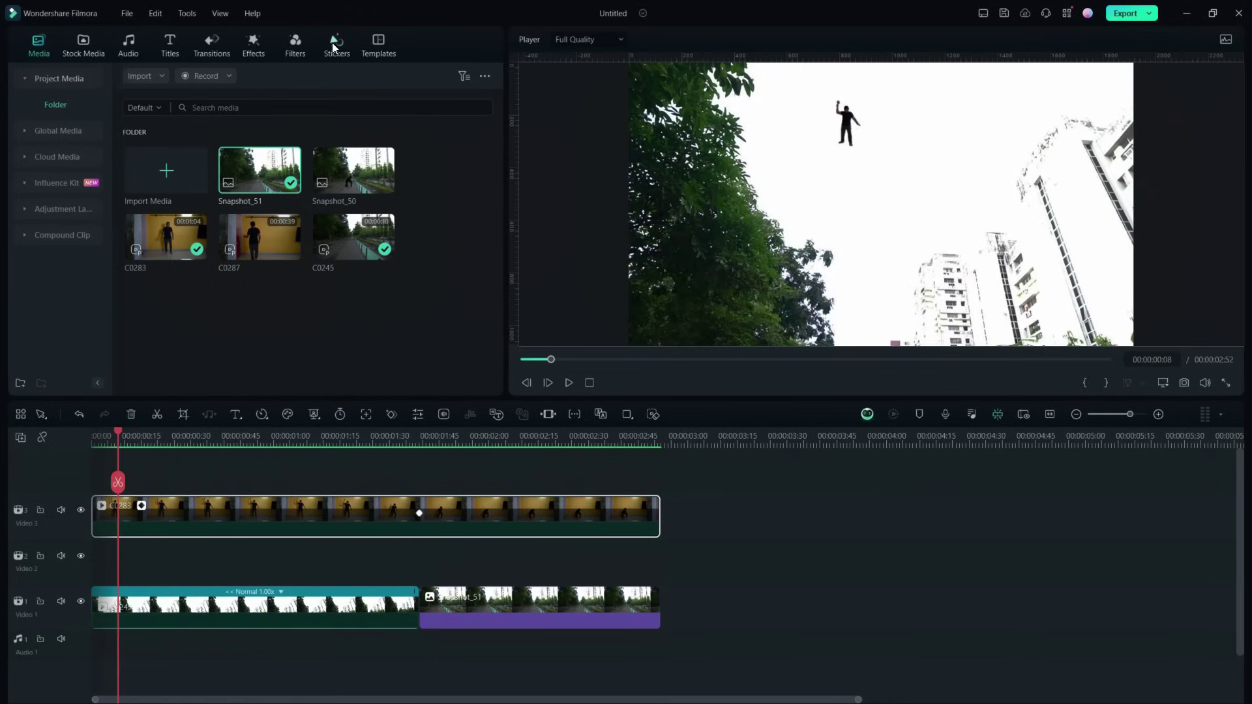
Find the sticker "superhero lightning vfx element 05", place it at the start of Video 2 and trim it to the other clips' end.
left_click(332, 43)
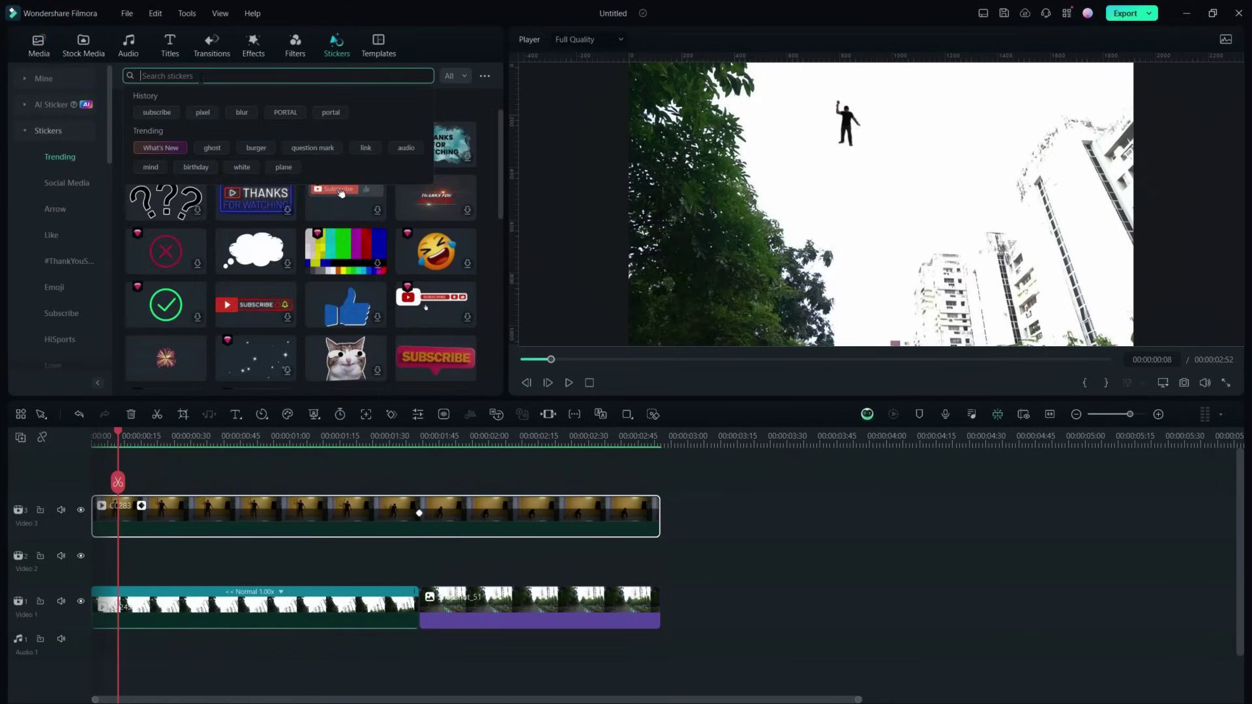
type("superhero lightning vfx element")
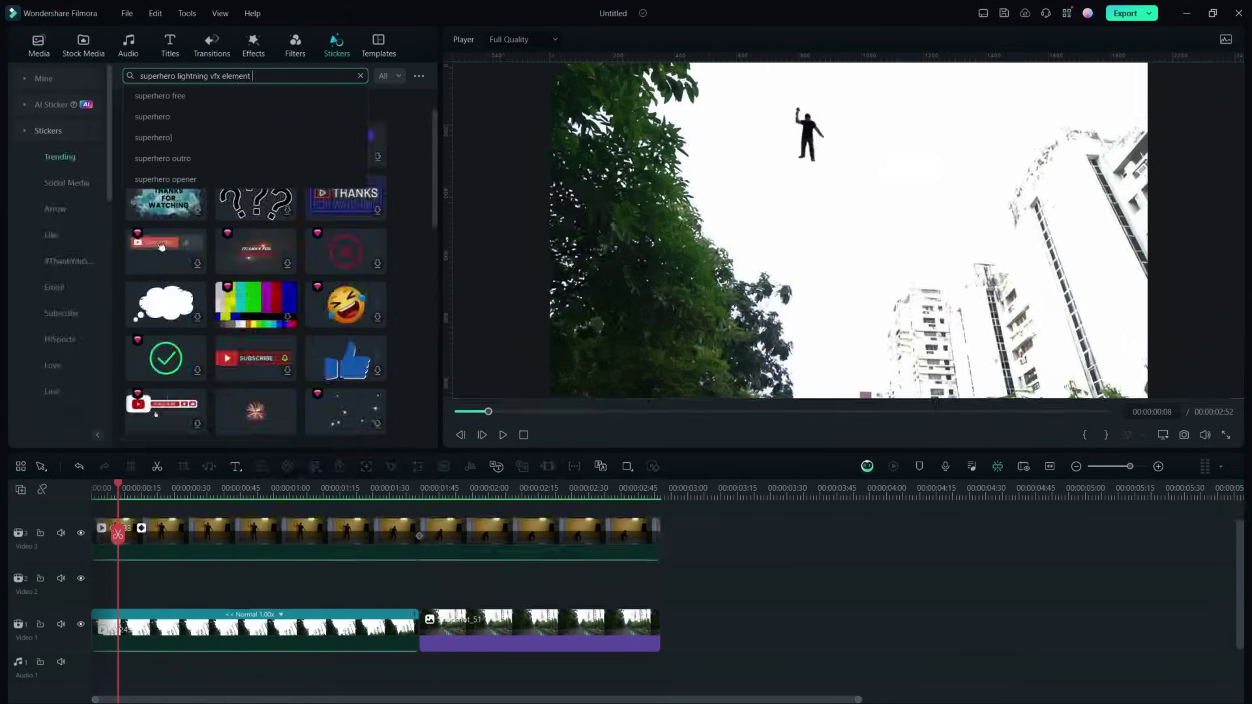
type("05")
key("Return")
left_click_drag(167, 235, 89, 600)
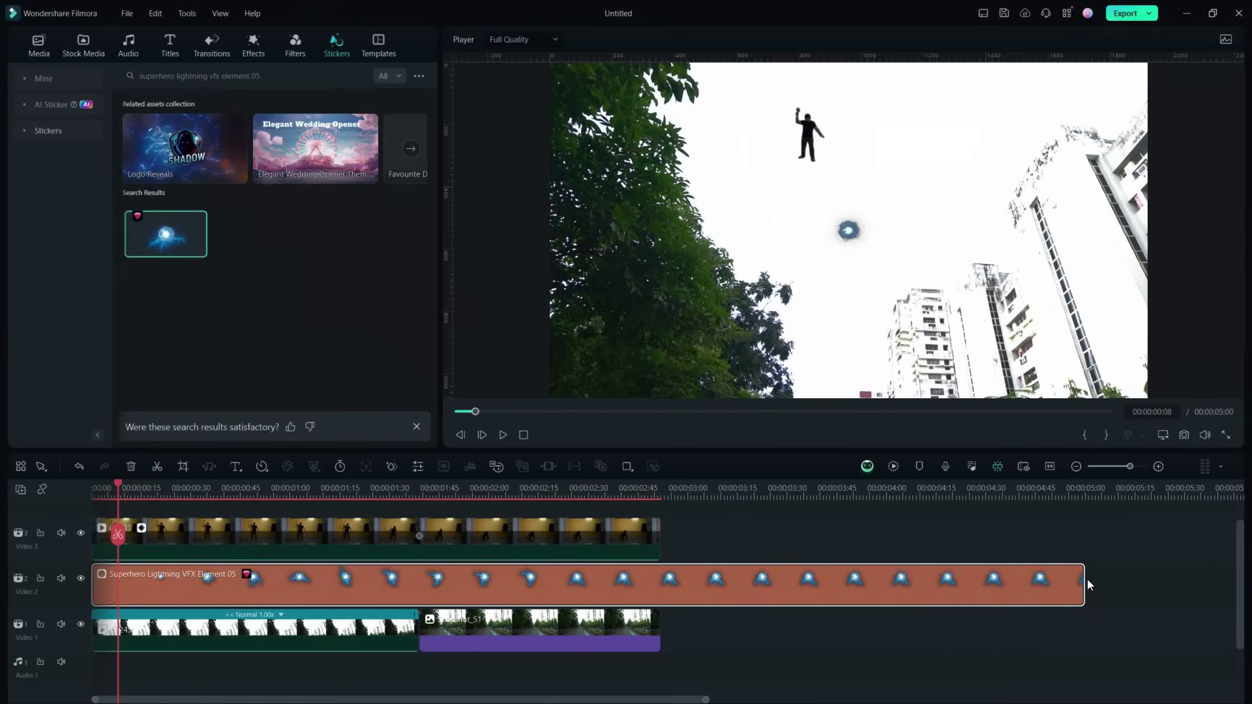
left_click_drag(1081, 579, 659, 579)
At the timeline start, scale the lightning sticker to 42.82%, position it at X -140, Y 350 over the man, and keyframe both.
left_click(145, 589)
left_click_drag(292, 209, 300, 209)
left_click_drag(127, 207, 128, 207)
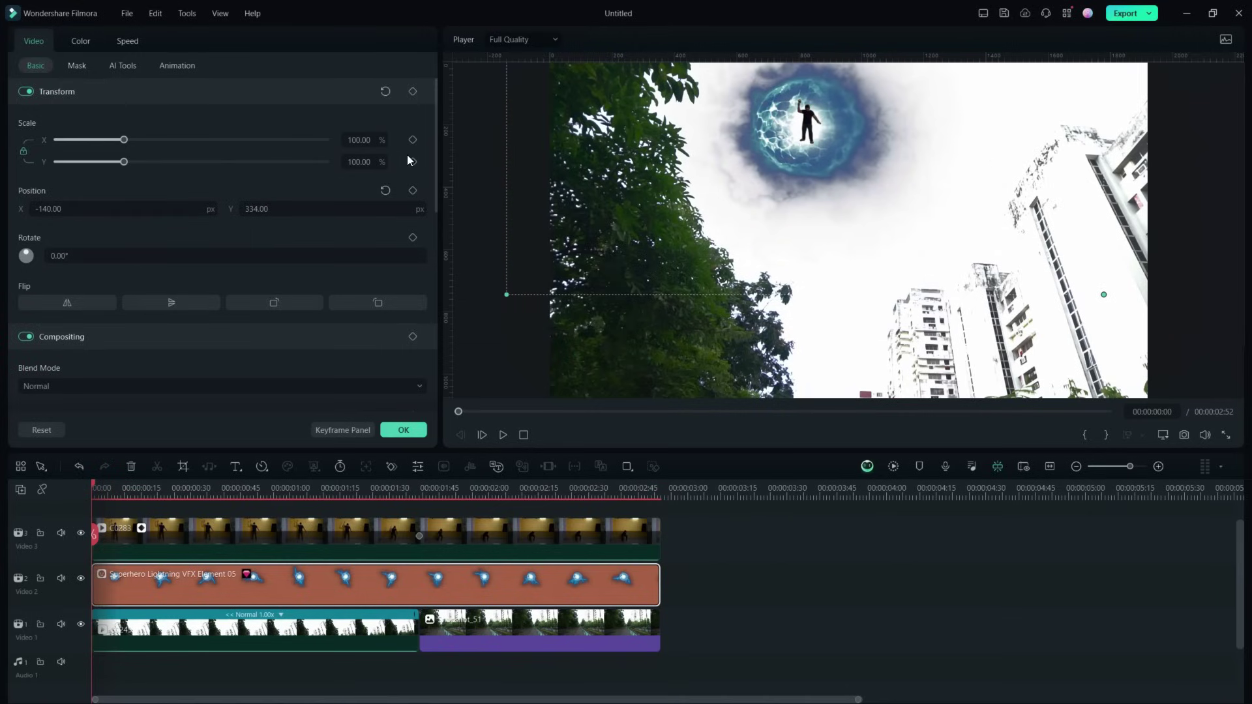
left_click_drag(124, 141, 86, 154)
left_click_drag(241, 209, 252, 209)
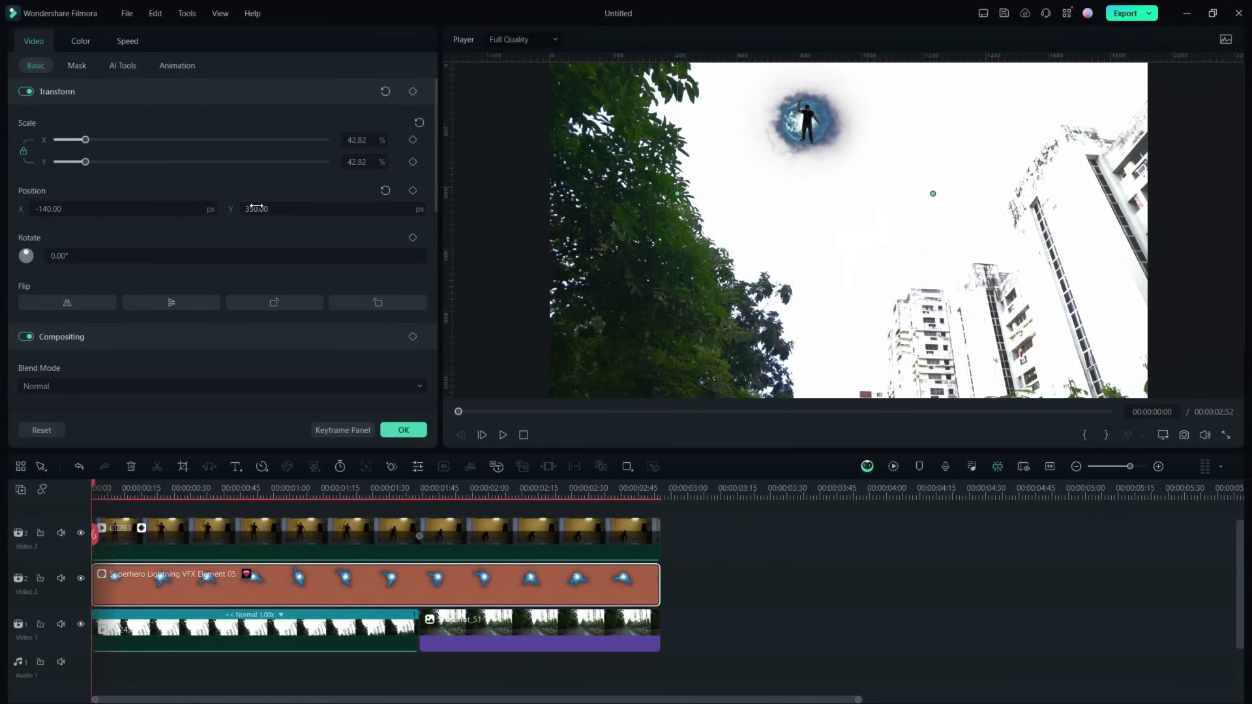
left_click(413, 162)
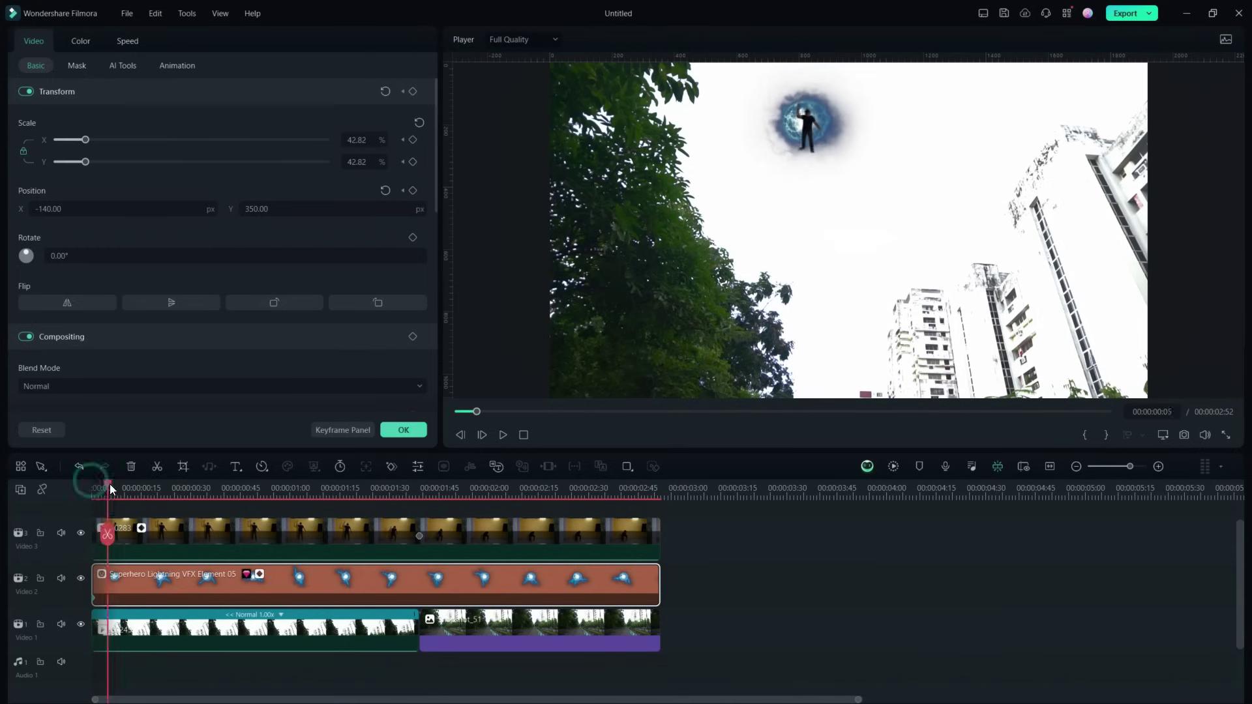
Partway through the fall, keyframe the lightning sticker lower and larger around the man, with its X position at -117 px.
left_click_drag(109, 484, 213, 495)
left_click_drag(256, 209, 170, 208)
left_click_drag(86, 140, 116, 142)
left_click_drag(78, 209, 94, 208)
left_click_drag(115, 140, 128, 140)
Further along the fall, keyframe the lightning sticker at 124.57% scale and lower it to follow the man.
left_click_drag(214, 492, 349, 493)
left_click_drag(128, 162, 140, 162)
left_click_drag(307, 210, 204, 212)
At 00:00:01:46, keyframe the lightning sticker at Y -252 px and 138.48% scale around the crouching man.
left_click_drag(355, 488, 442, 495)
left_click_drag(268, 209, 251, 210)
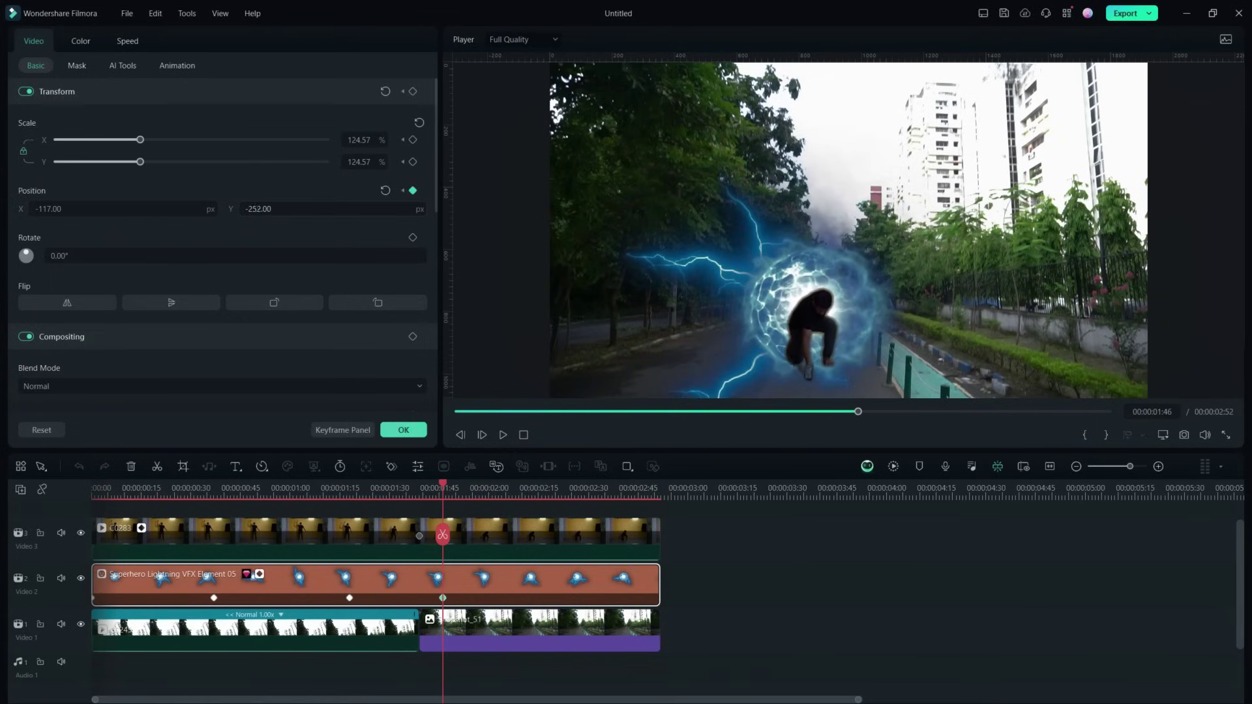
left_click_drag(139, 139, 150, 142)
Play the composition from the start to check how the lightning sticker follows the man.
key("Home")
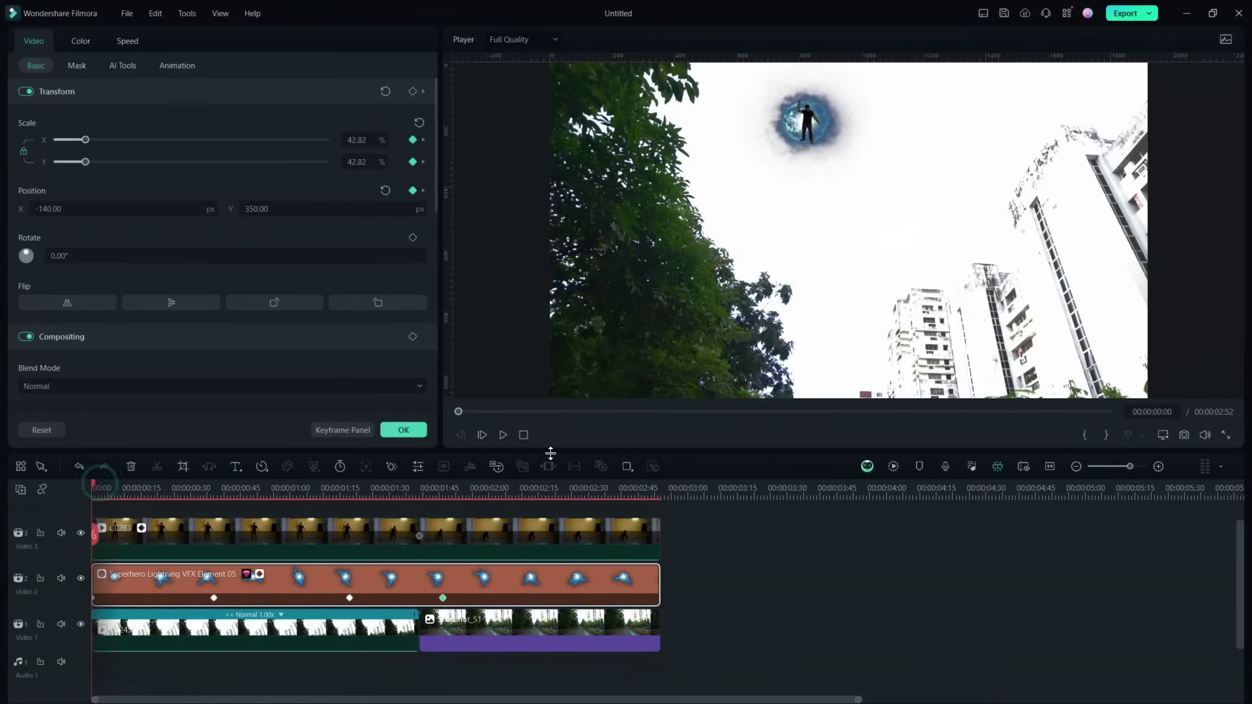
left_click(503, 435)
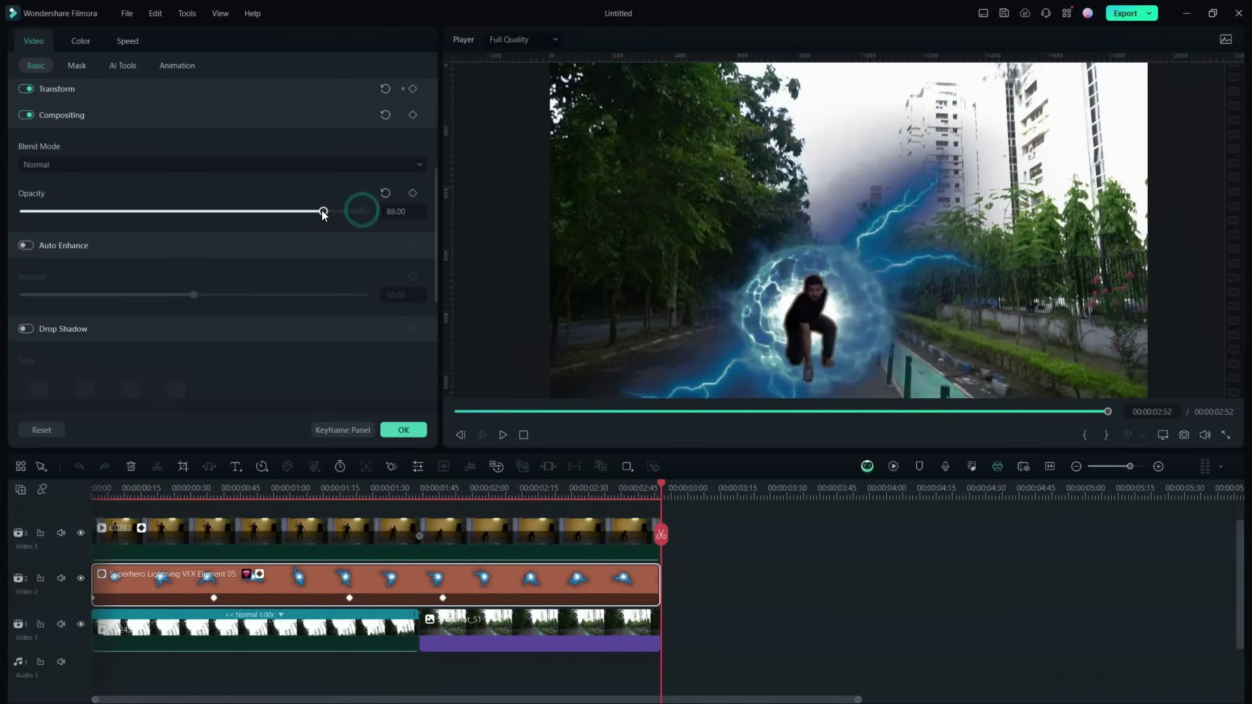
left_click_drag(324, 215, 323, 215)
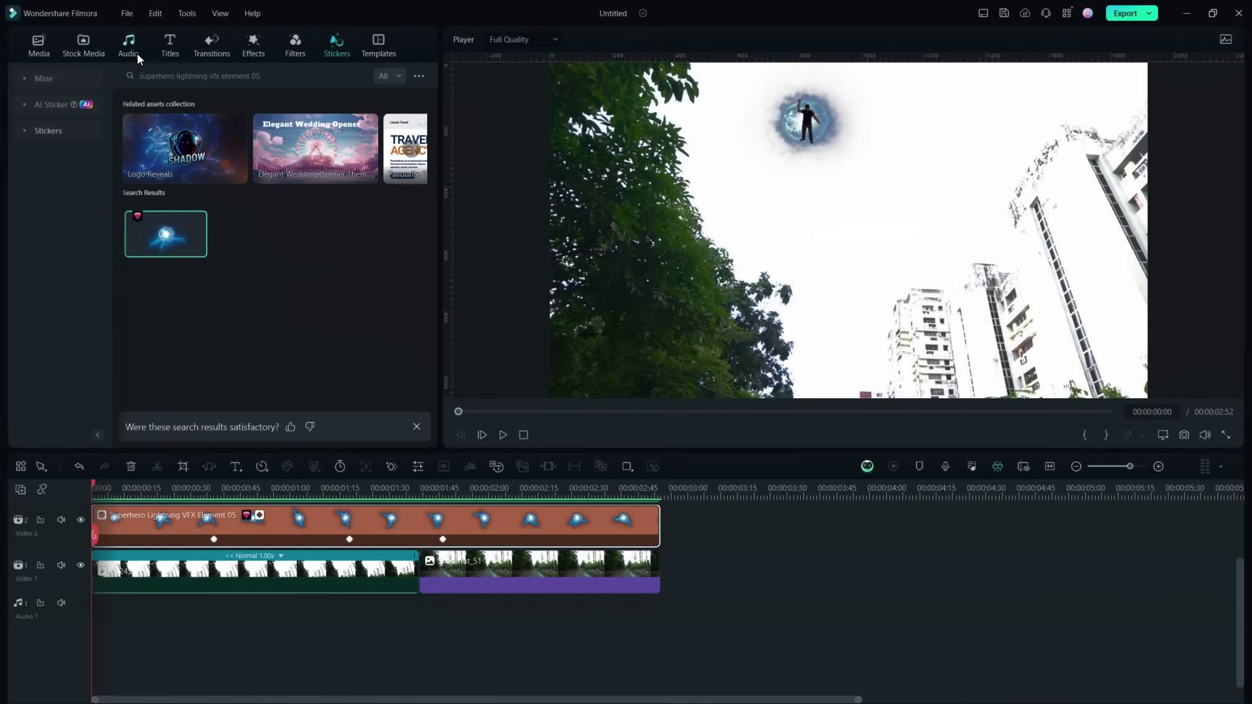
Add the Whoosh 01 sound effect from the Whoosh category to the audio track, starting about one second in, and play it.
left_click(129, 44)
left_click(34, 130)
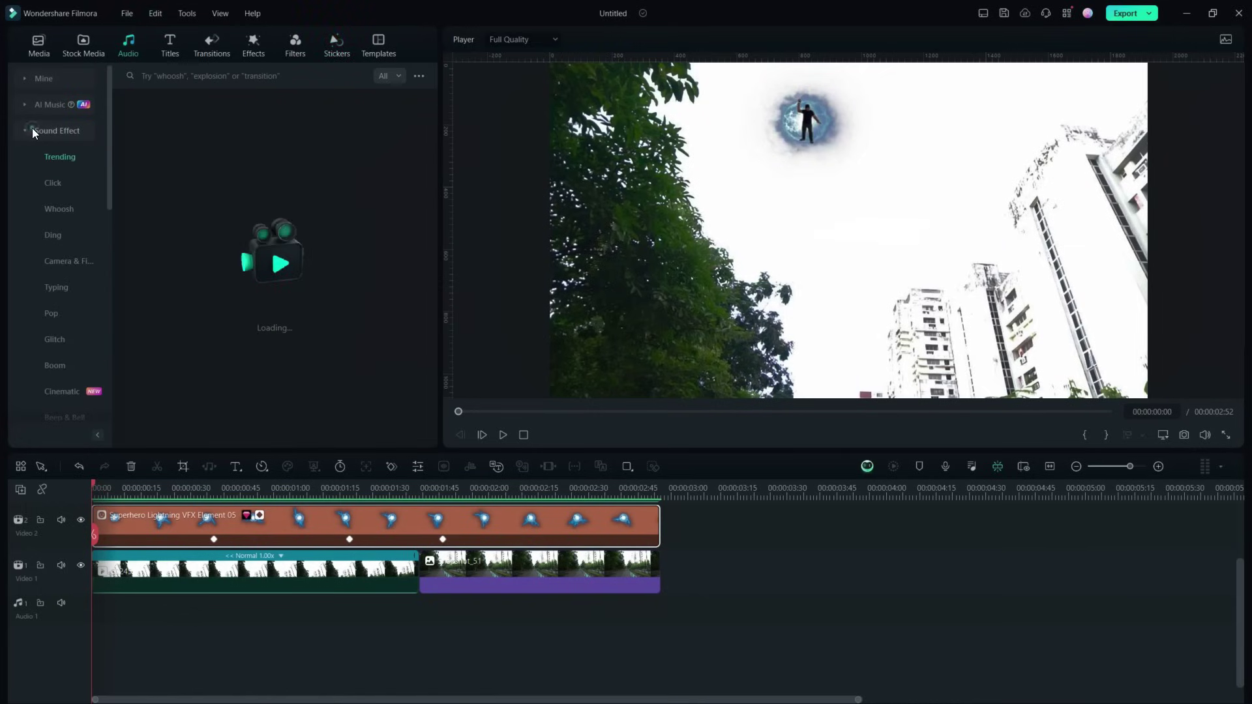
left_click(59, 211)
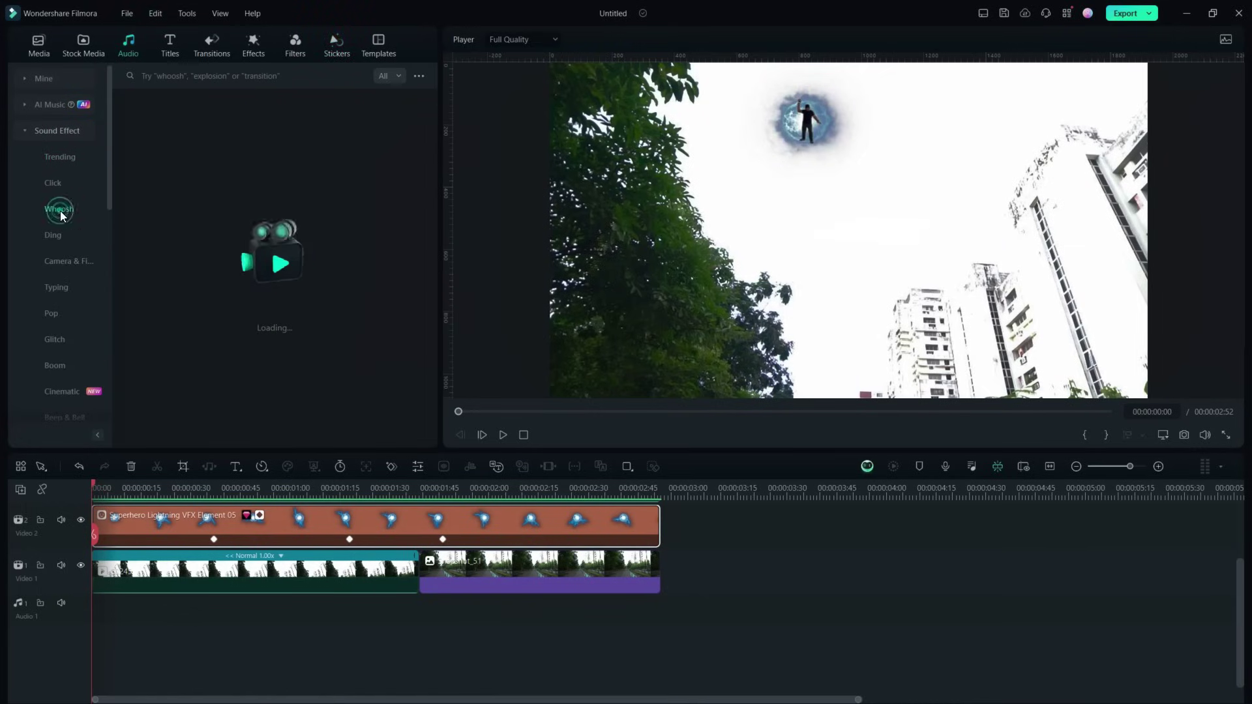
scroll(341, 238, "down", 5)
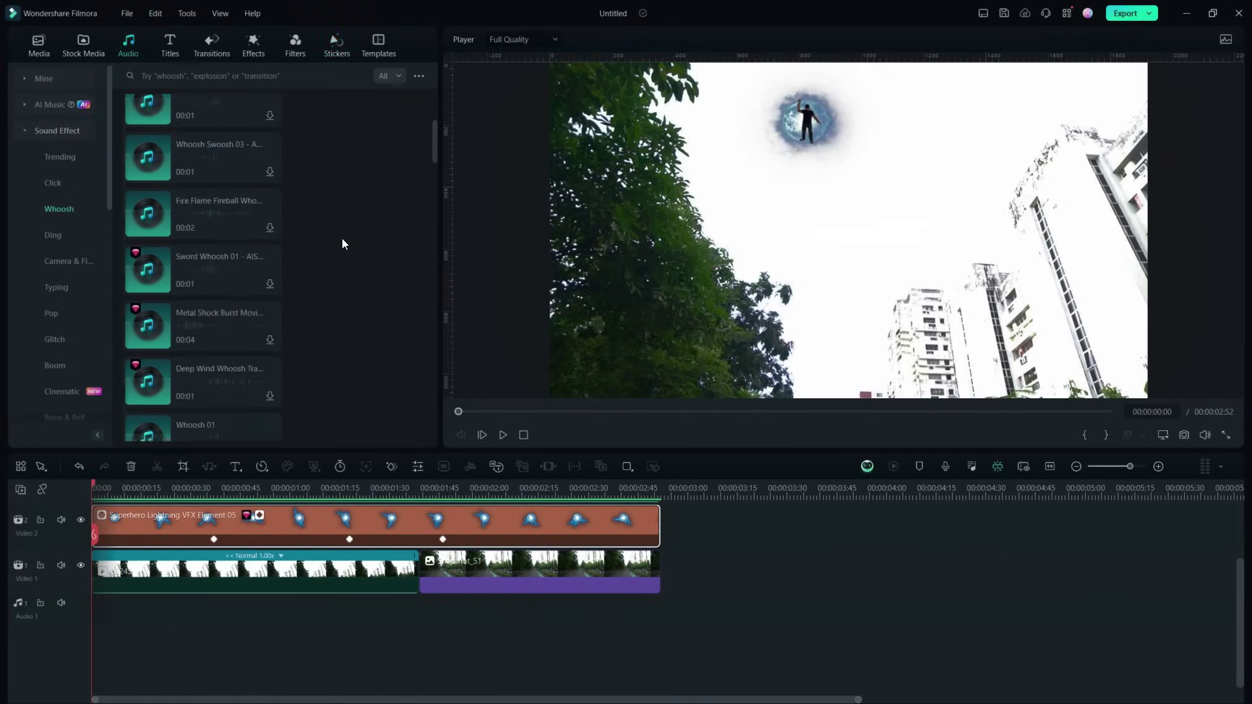
left_click(146, 216)
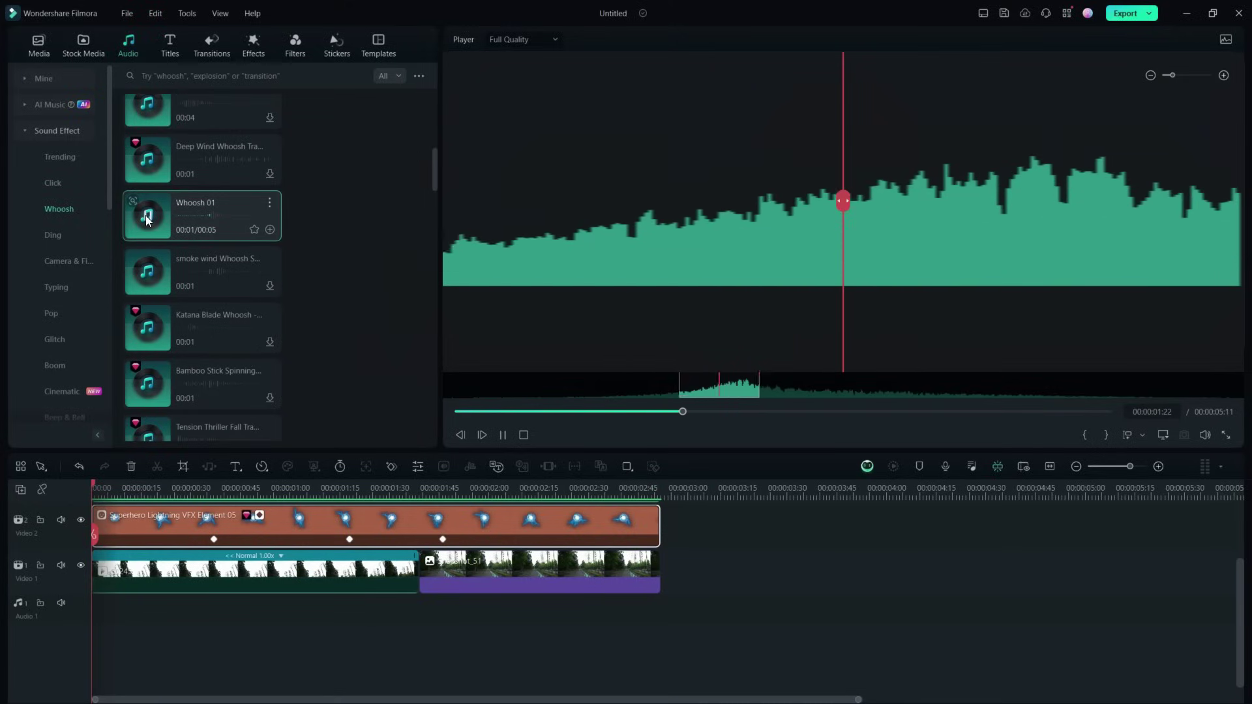
left_click_drag(204, 218, 114, 610)
left_click(503, 435)
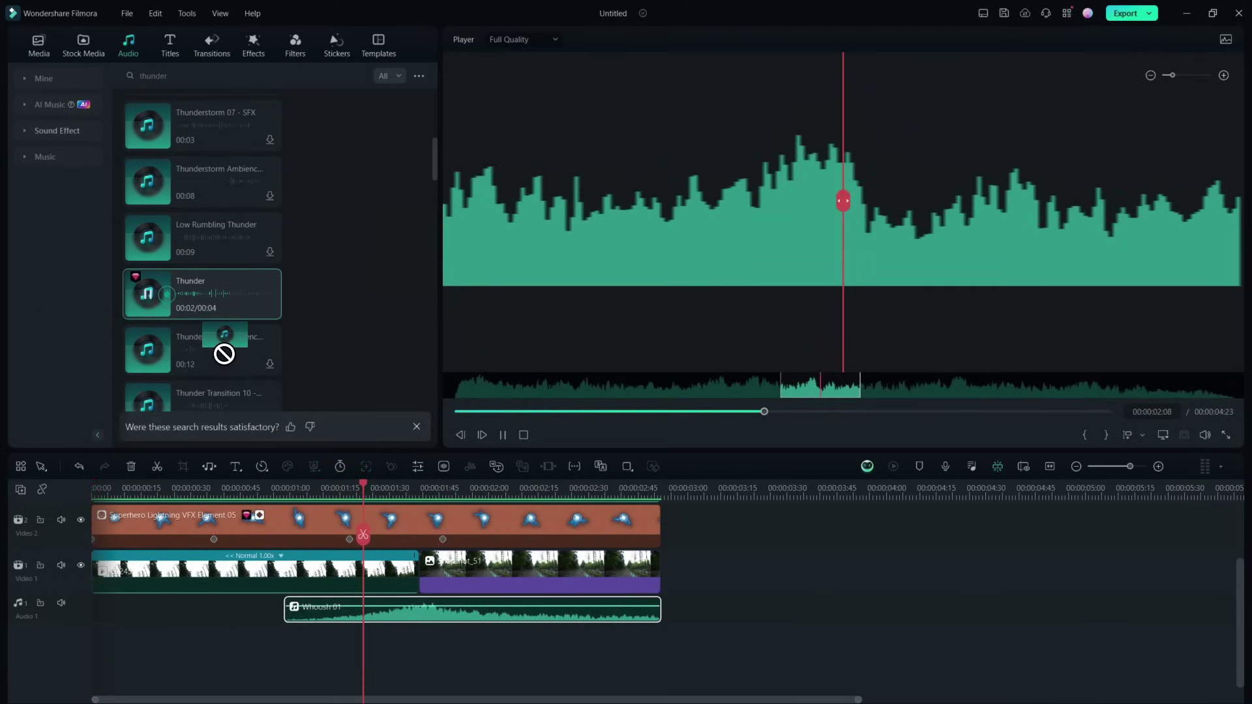
Add the Thunder sound where the Snapshot_51 clip begins and the Frozen Whoosh Transition sound at the composition's start, on separate audio tracks.
left_click_drag(223, 355, 419, 652)
left_click_drag(203, 333, 90, 678)
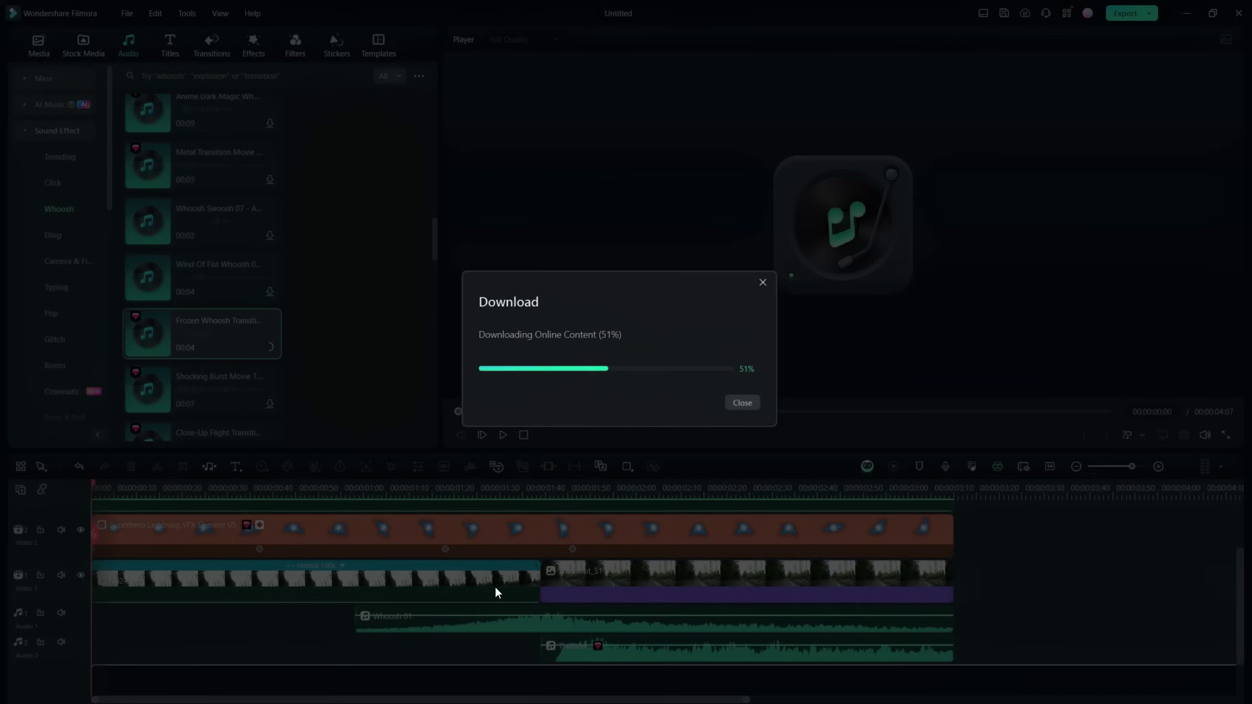
left_click(504, 435)
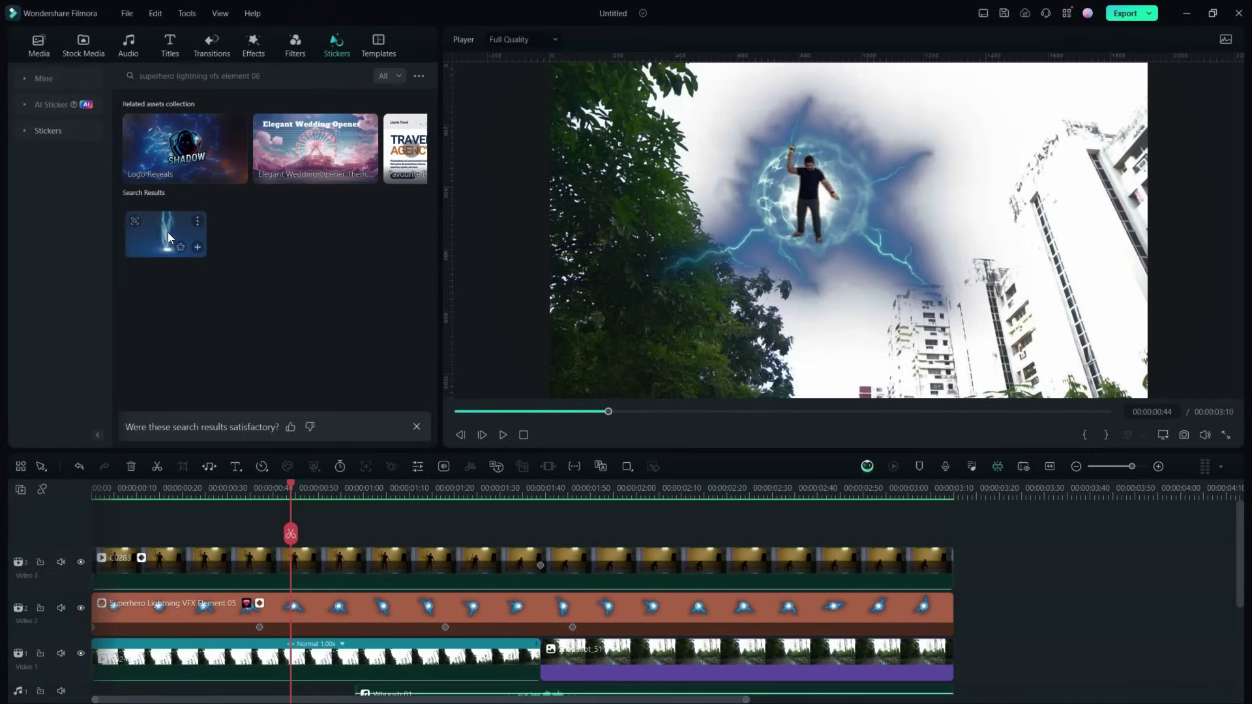
Place the Superhero Lightning VFX Element 06 sticker above the cutout from about 00:00:01:29, enlarge it, and lower its bolts onto the landing spot.
left_click_drag(167, 234, 497, 526)
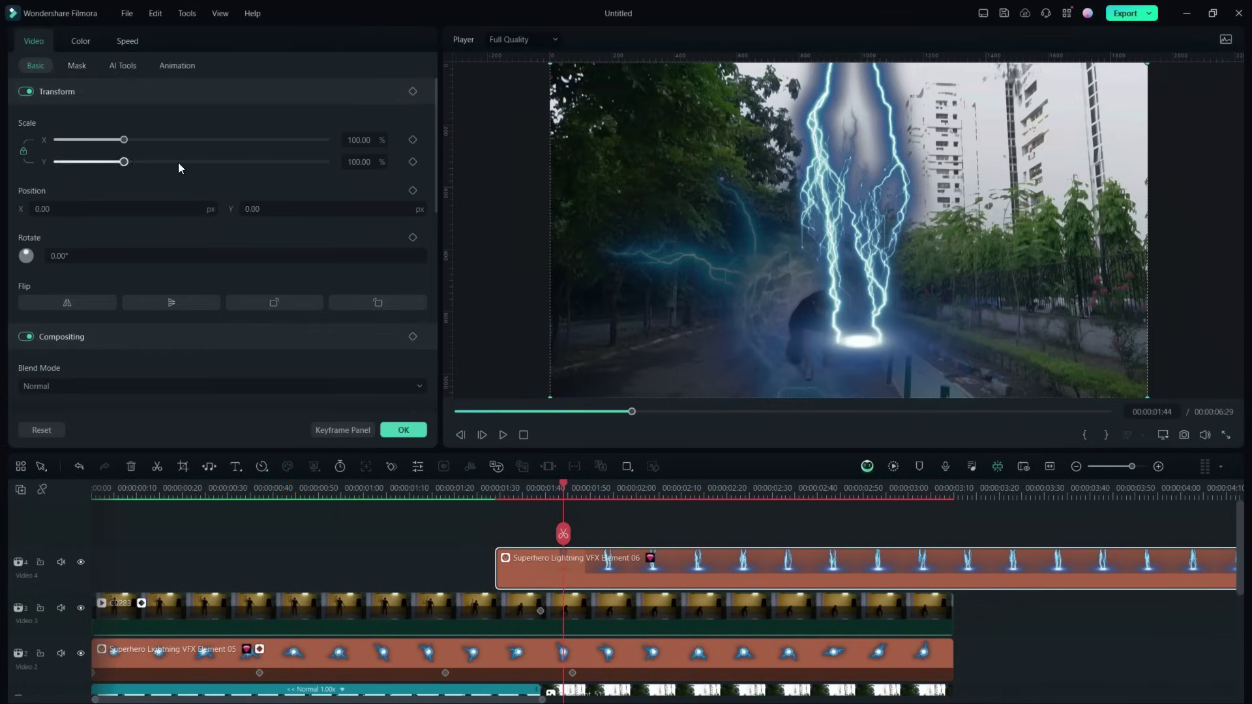
left_click_drag(254, 208, 246, 209)
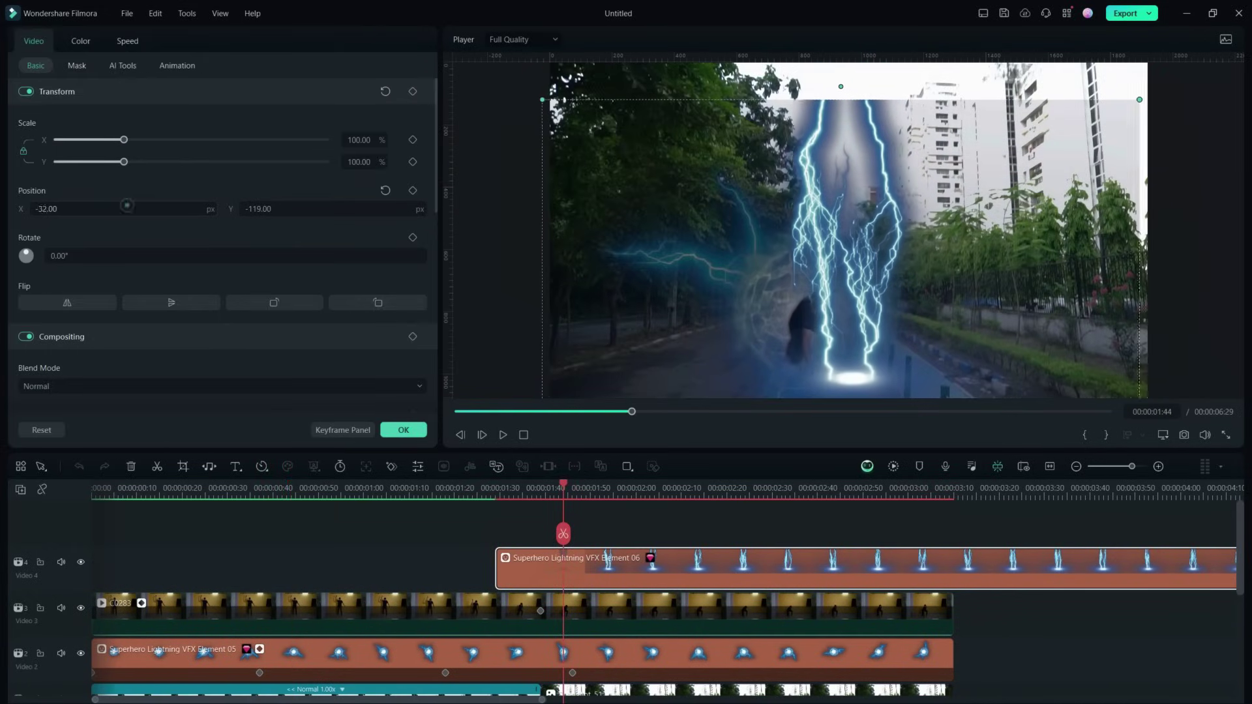
left_click_drag(126, 206, 113, 206)
left_click_drag(124, 139, 155, 139)
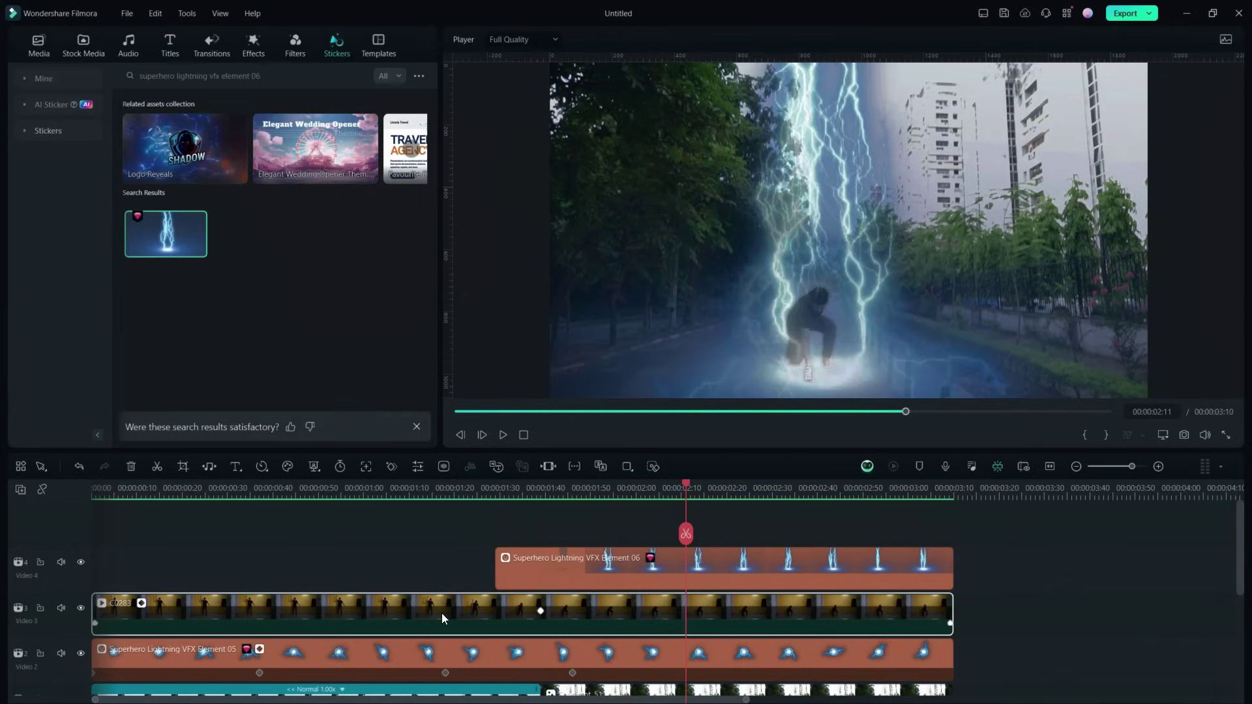
Move the man's cutout clip C0283 above the Superhero Lightning VFX Element 06 sticker and check the landing frames.
left_click_drag(439, 609, 439, 522)
left_click_drag(677, 487, 737, 488)
Search the stickers for "electricity 10" and place Electricity - 10 on a new top track from about 00:00:01:42.
type("e")
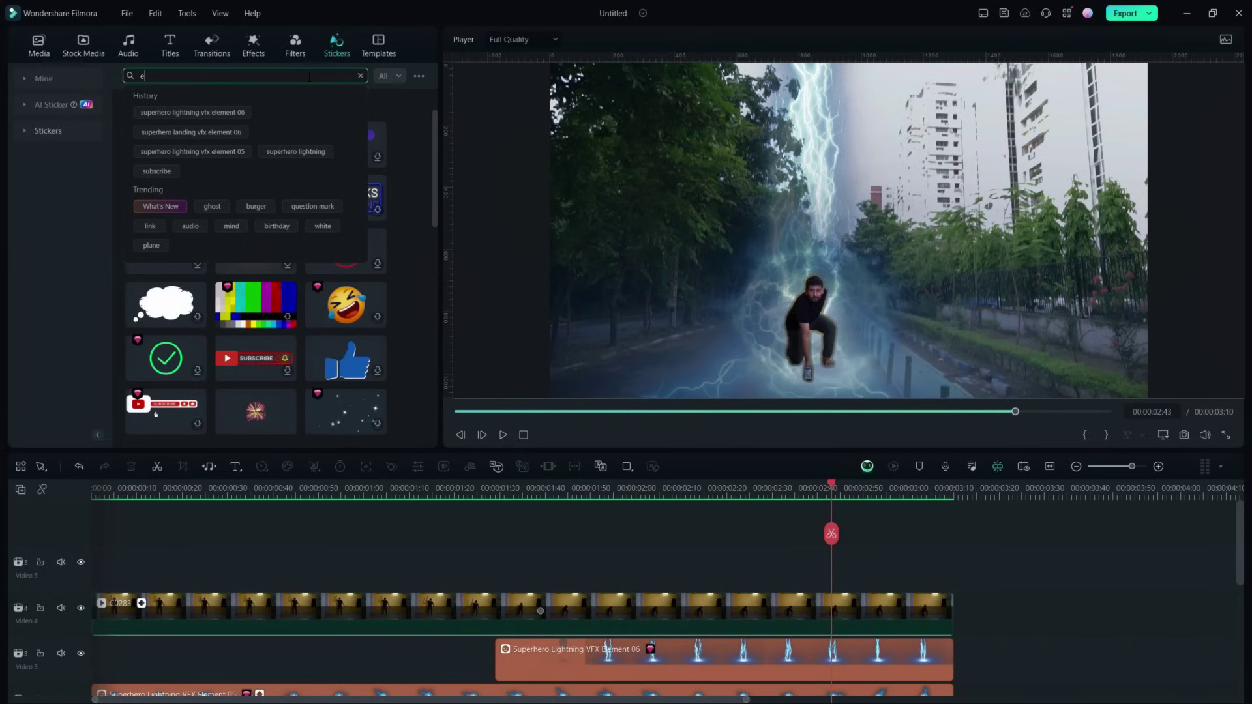
type("lectricity 10")
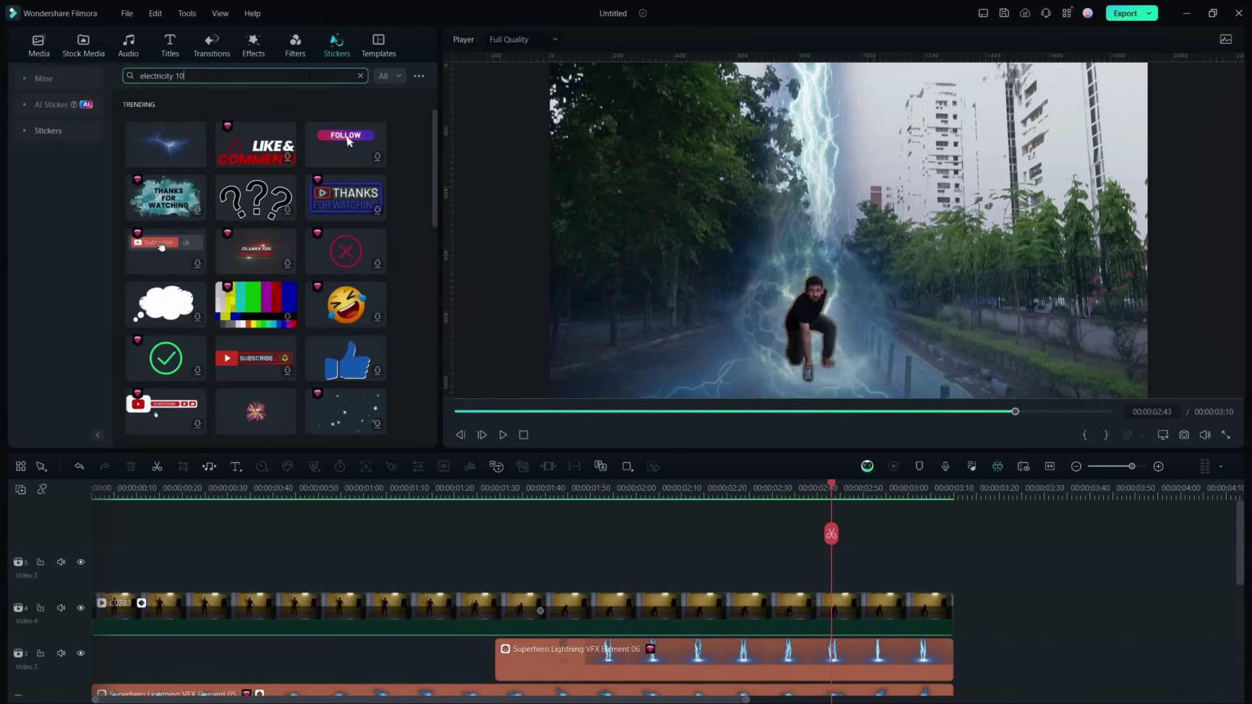
key("Return")
left_click_drag(256, 287, 522, 521)
Position the Electricity - 10 sticker beside the crouching man and set its opacity to 60.
left_click_drag(894, 364, 735, 224)
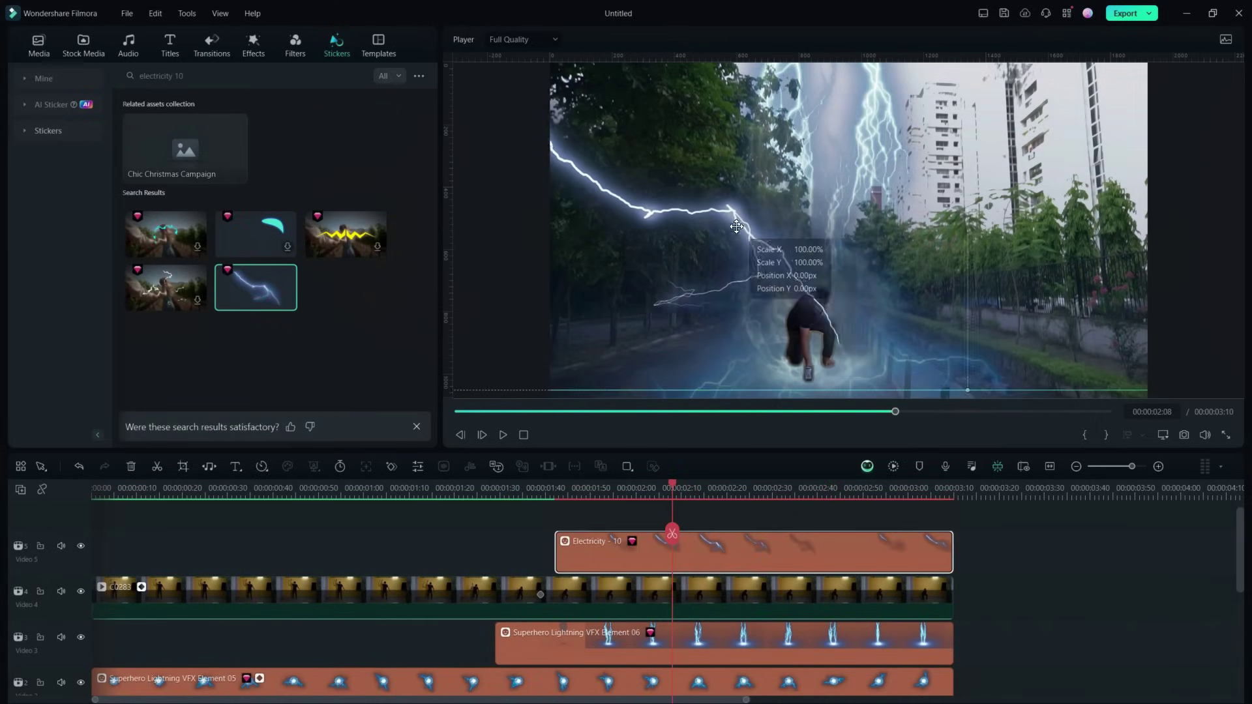
left_click_drag(735, 224, 707, 254)
double_click(718, 545)
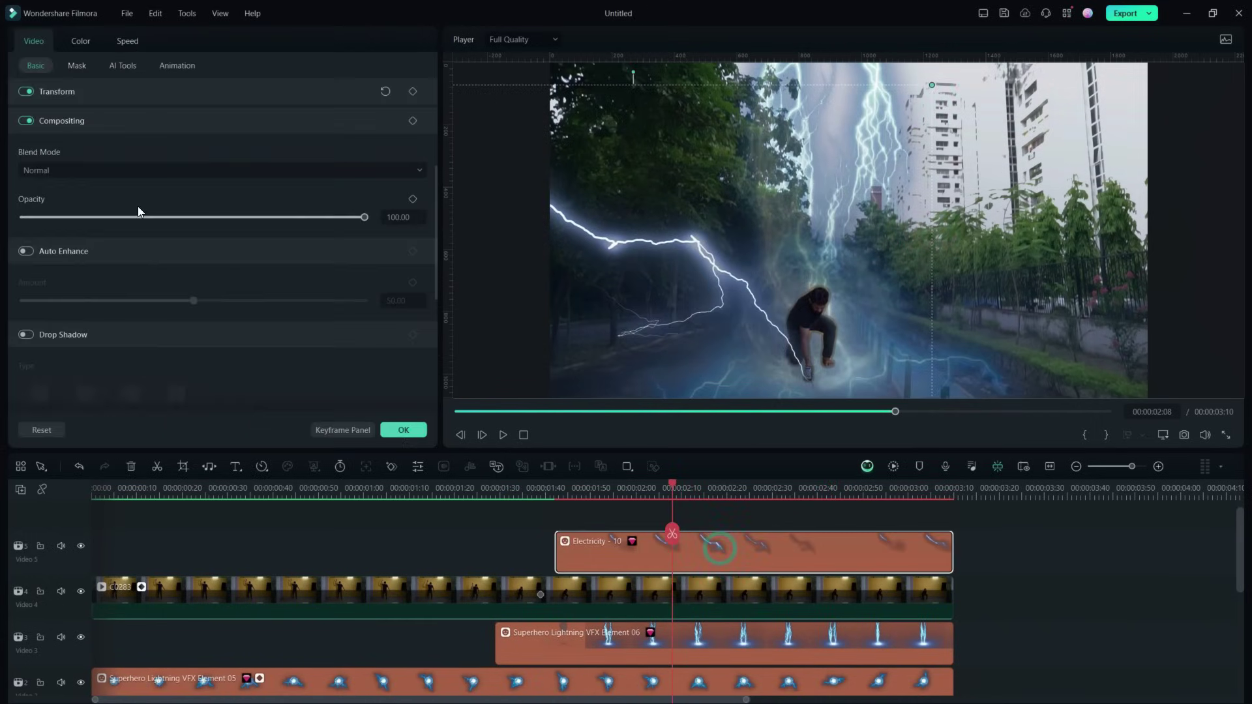
left_click(296, 217)
left_click_drag(233, 218, 226, 218)
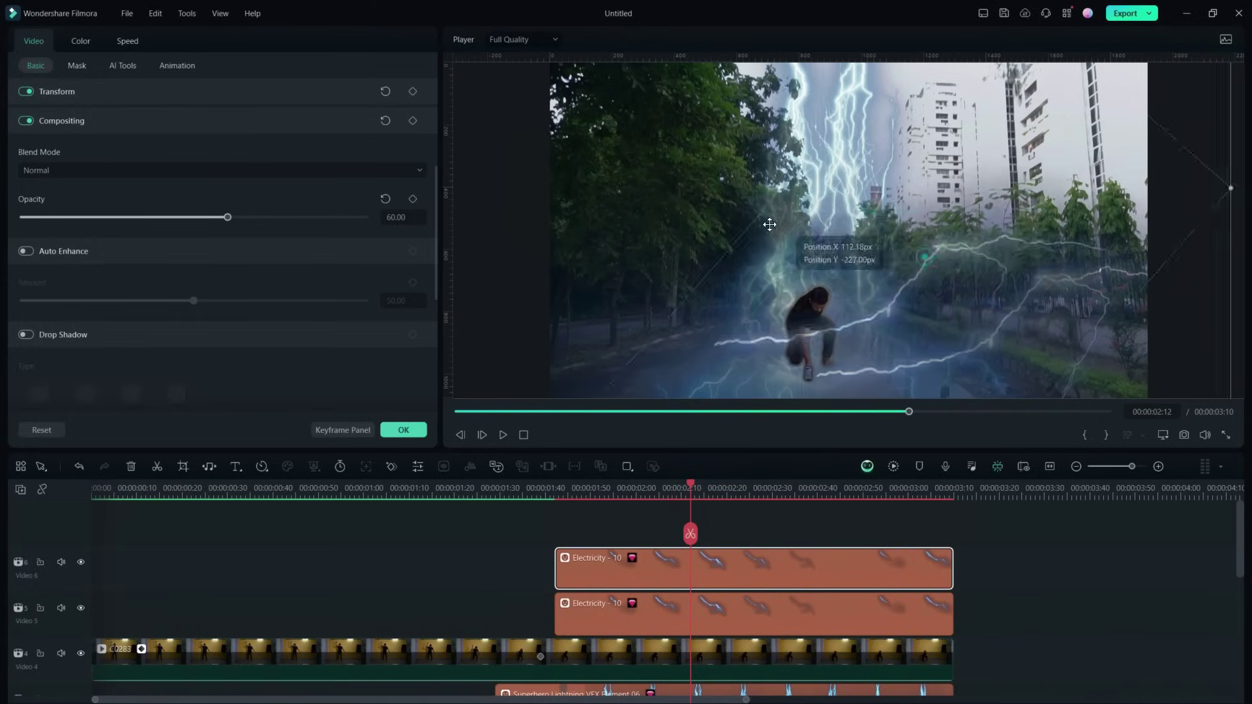
Flip the second Electricity - 10 sticker and position it on the opposite side of the man from the first one.
left_click_drag(769, 224, 775, 182)
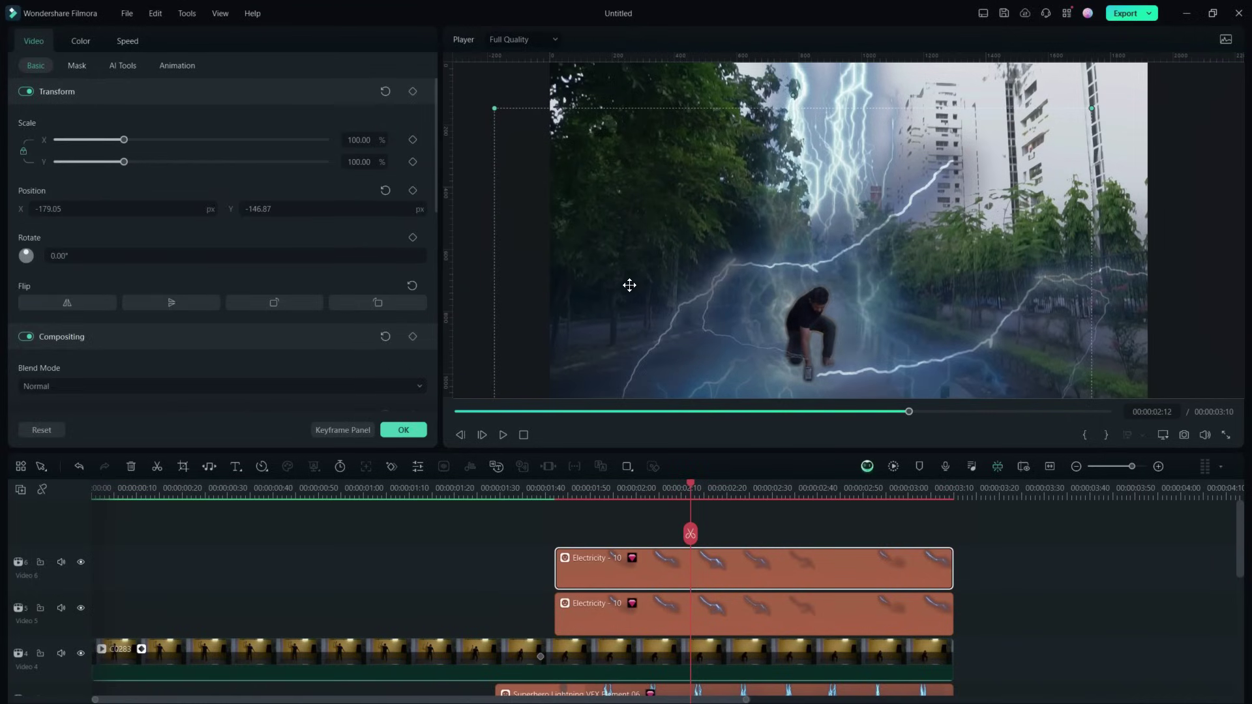
left_click_drag(629, 285, 704, 274)
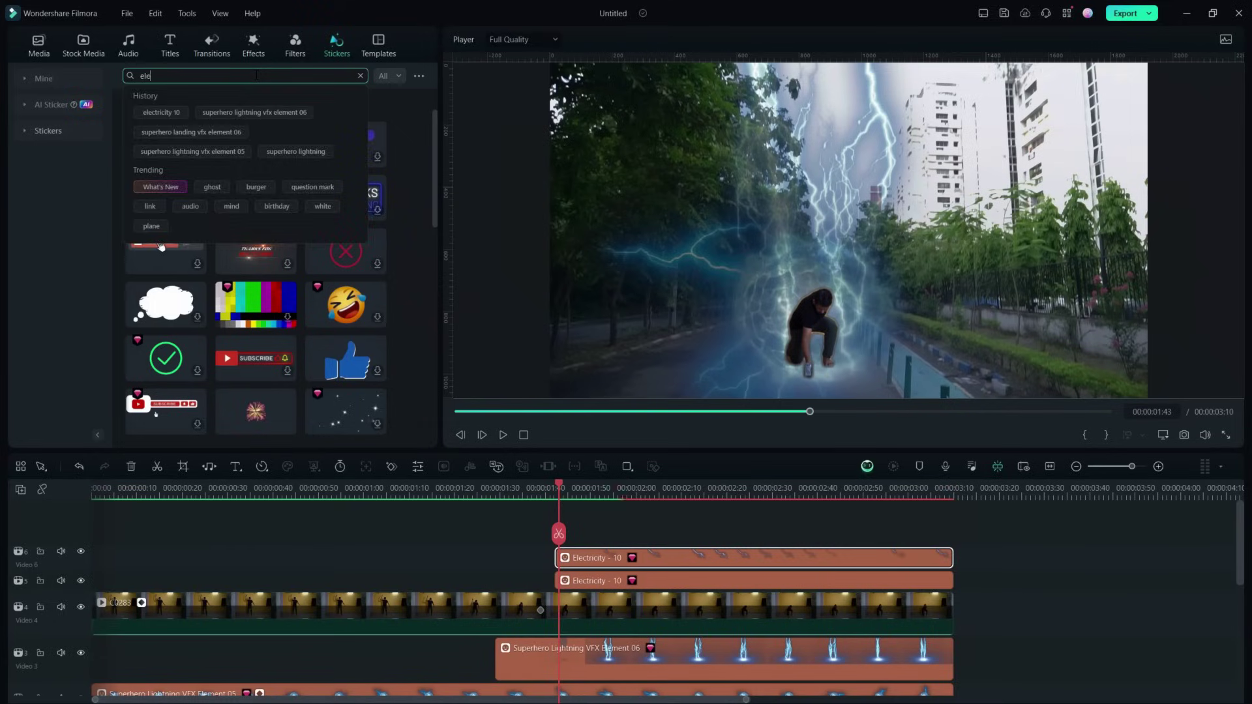
Search the stickers for "electricity energy 1", place the sticker on a new top track, scale it down, and lower it toward the ground.
type("electricity energy")
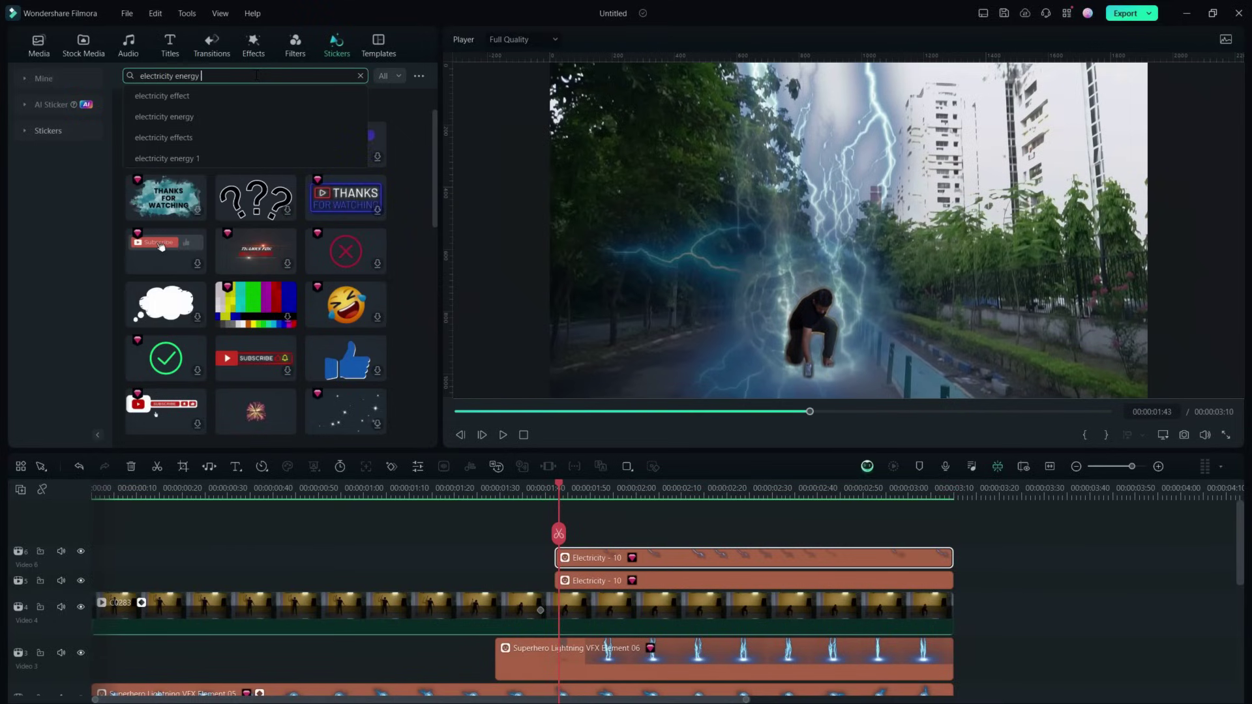
key("Return")
left_click_drag(162, 229, 575, 550)
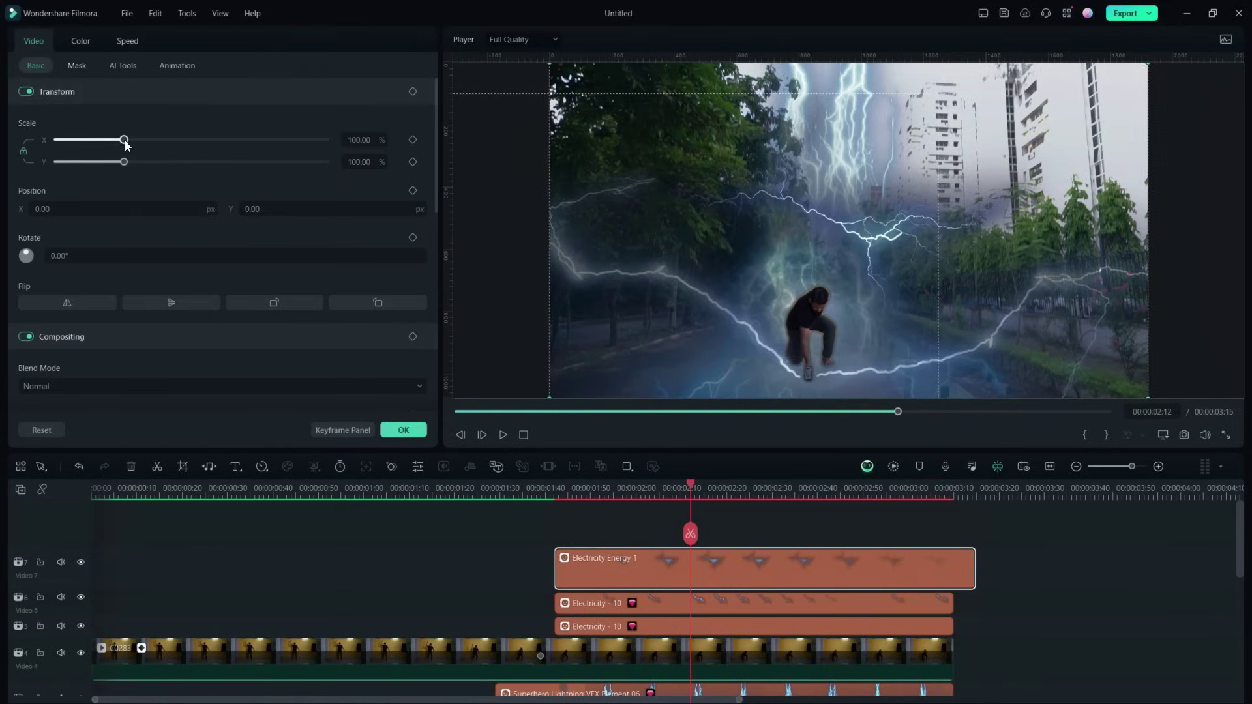
left_click_drag(125, 142, 108, 146)
left_click_drag(851, 101, 861, 307)
Add a second Electricity Energy 1 sticker above the first, trim it to the composition's end, and flip it.
left_click_drag(166, 234, 562, 542)
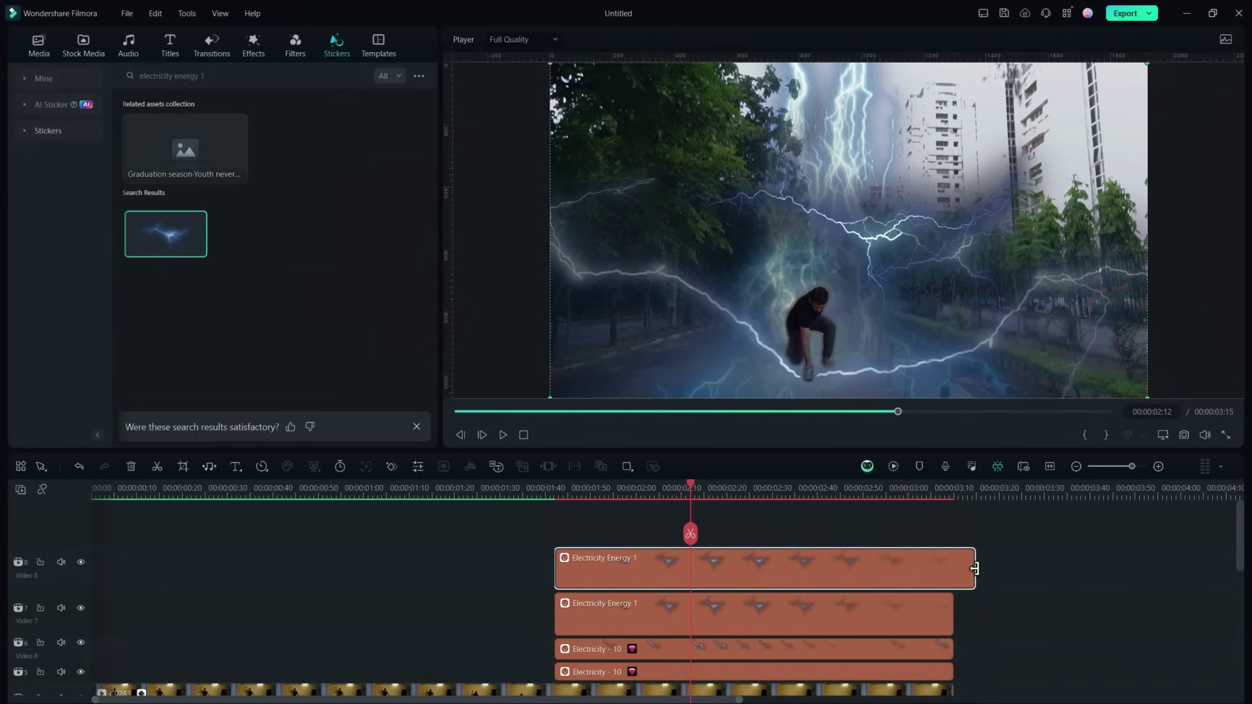
left_click(176, 301)
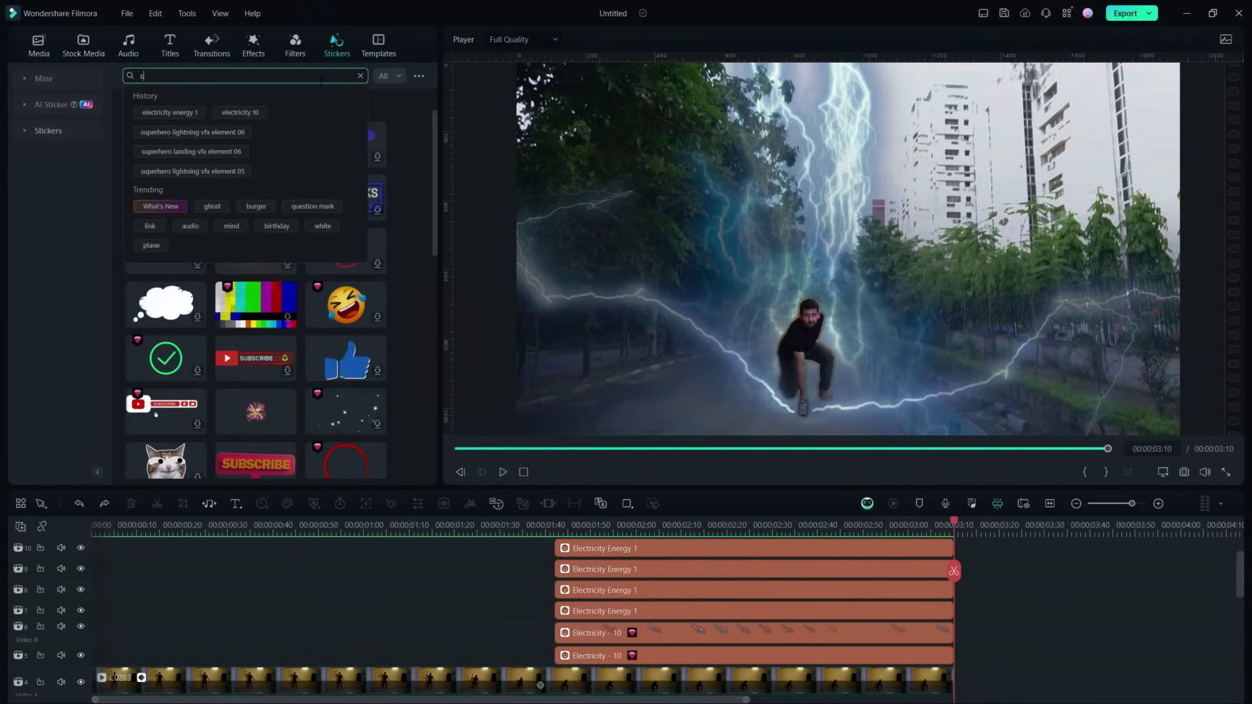
Search the stickers for "superhero lightning vfx 15", place the sticker from about 00:00:01:29, and center its glow at the man's feet.
type("super")
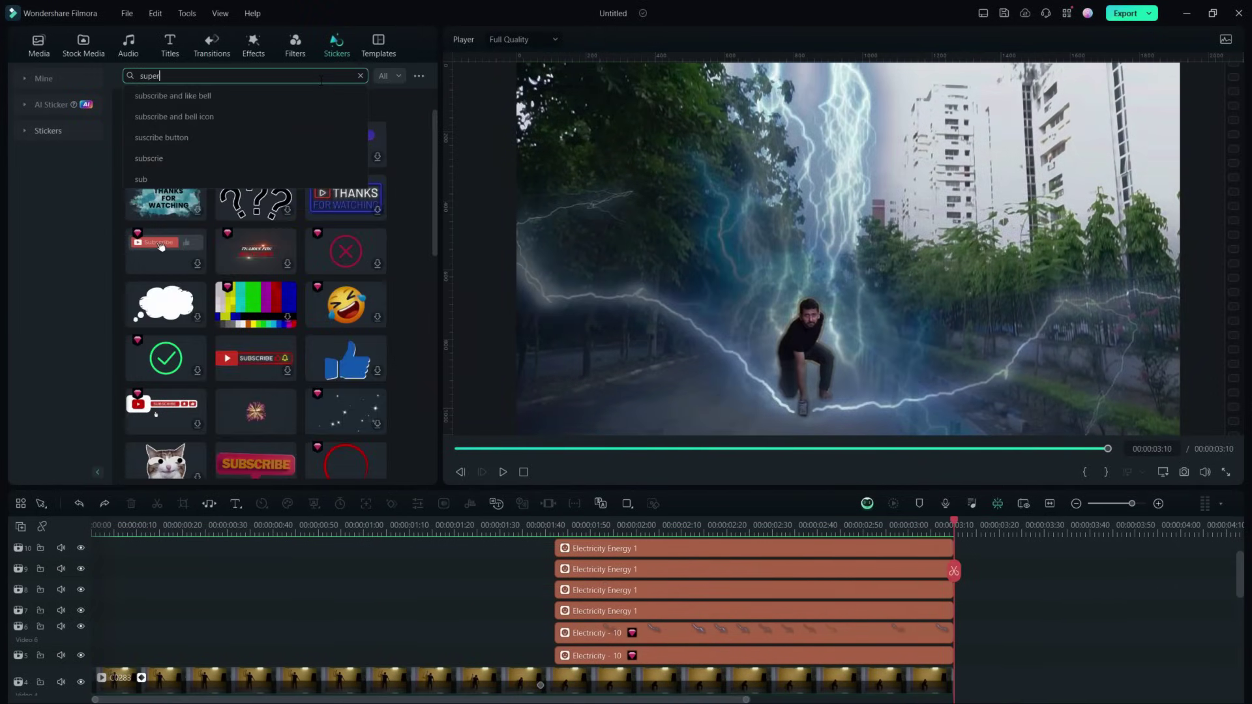
type("hero lightning")
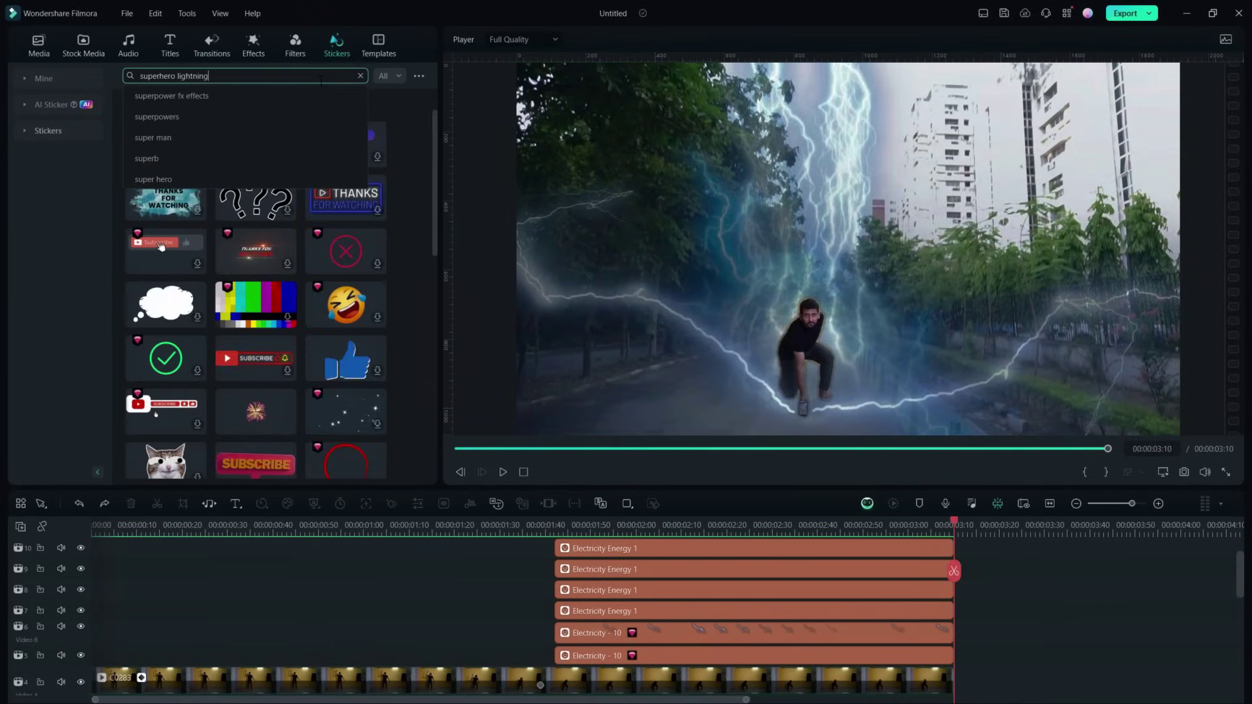
type(" vfx 15")
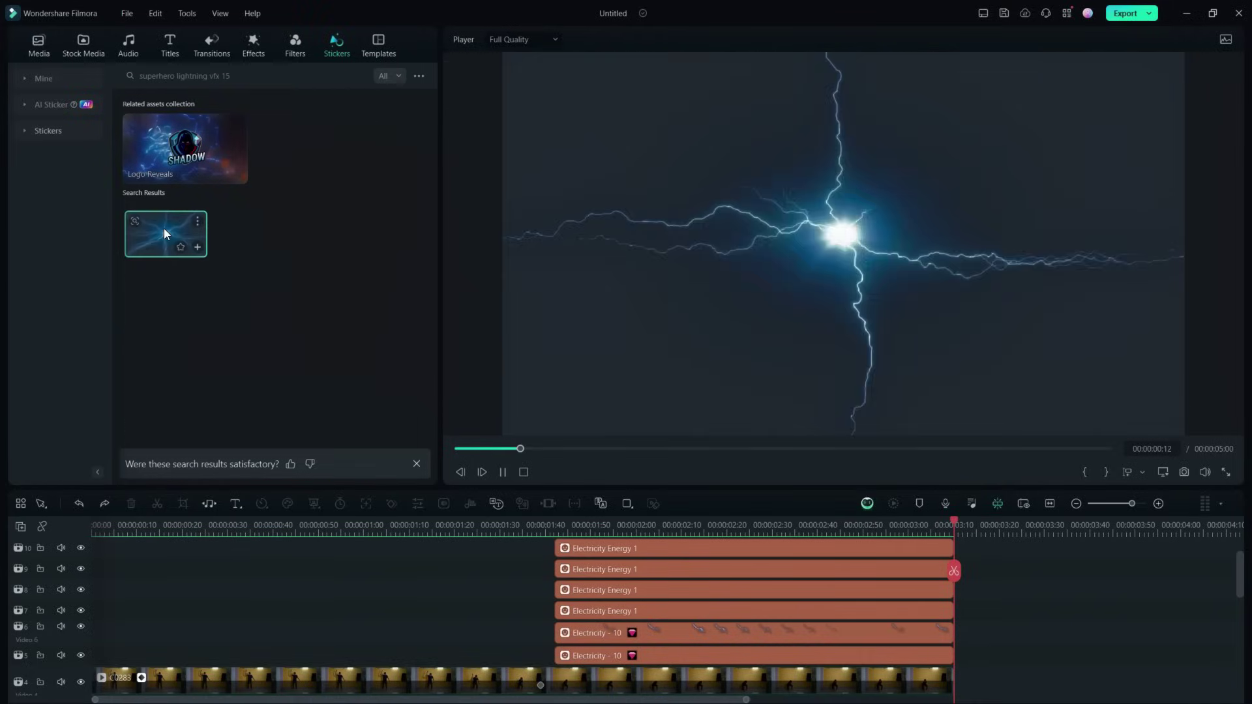
key("Return")
left_click(164, 229)
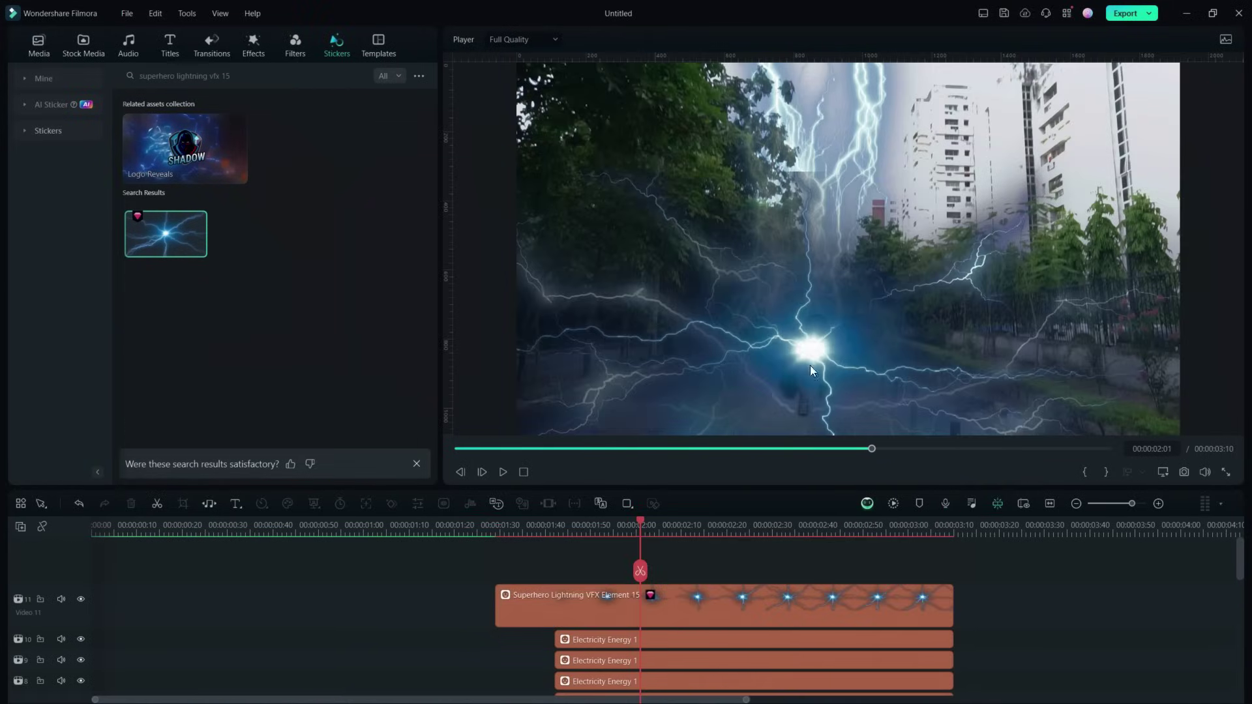
left_click(821, 334)
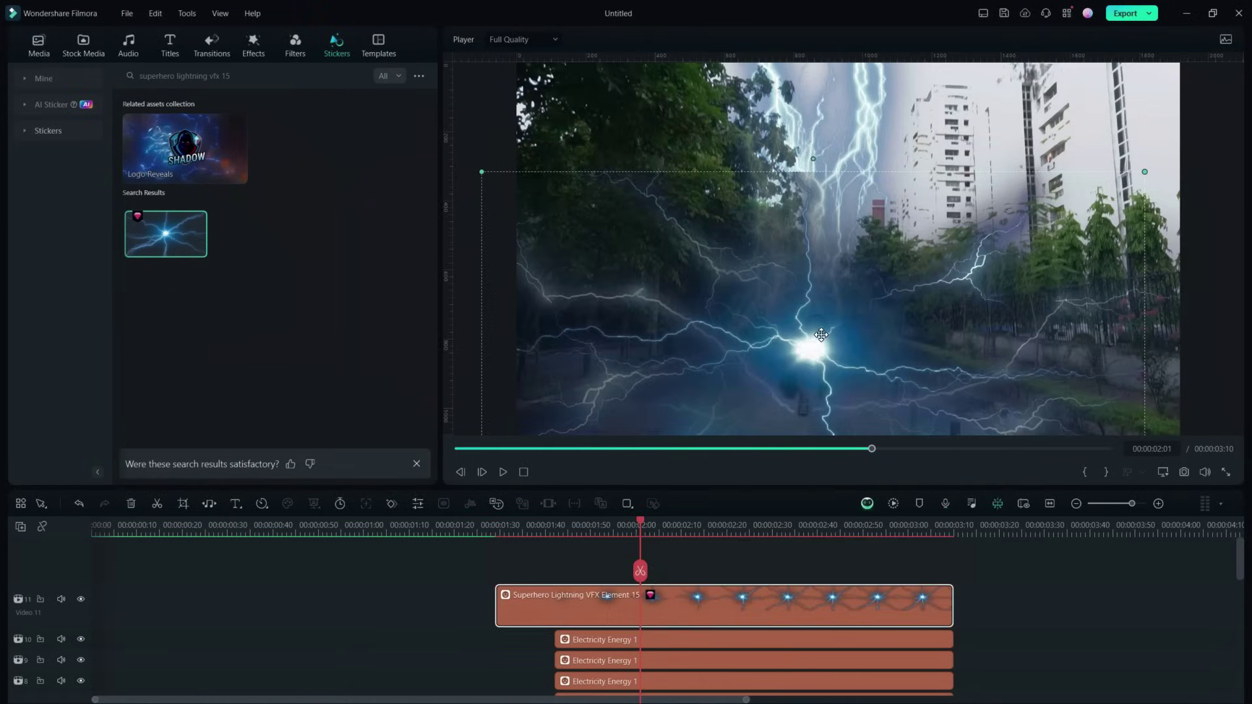
left_click_drag(821, 334, 823, 390)
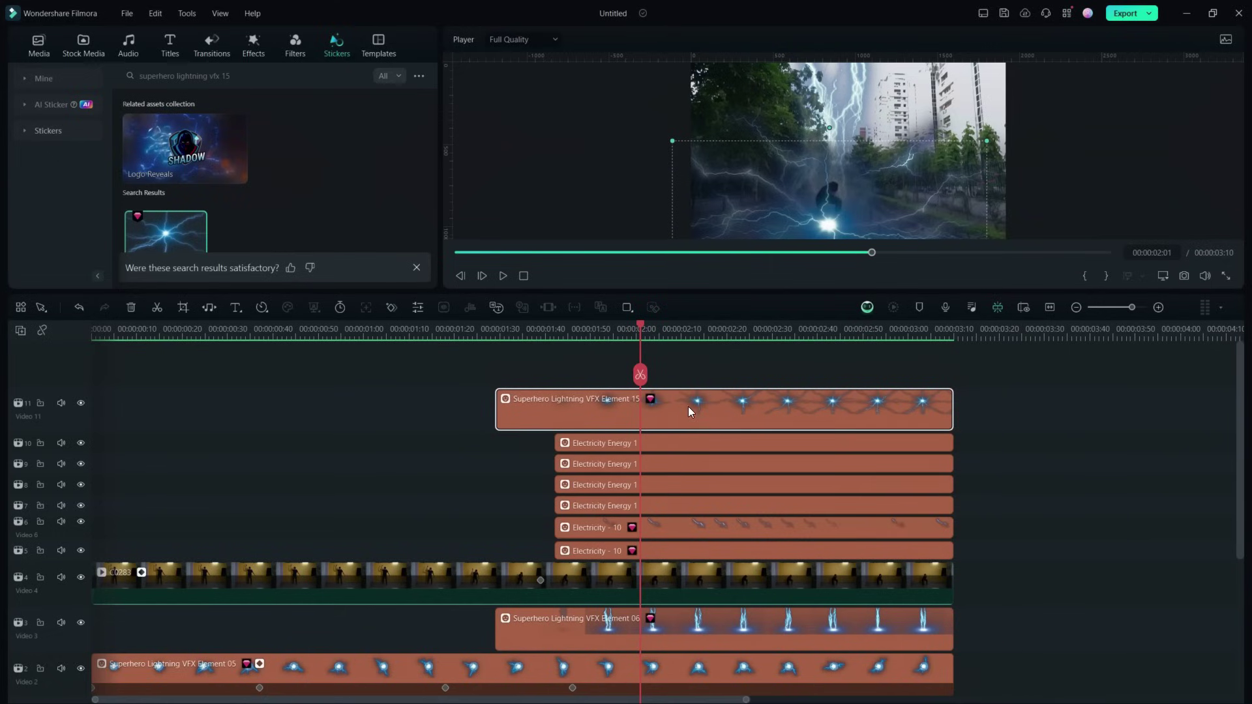
Reorder the tracks so Superhero Lightning VFX Element 15 sits beneath the man's cutout, above Element 06, and check the landing.
left_click_drag(688, 407, 1153, 578)
left_click_drag(433, 404, 614, 548)
left_click_drag(652, 623, 545, 574)
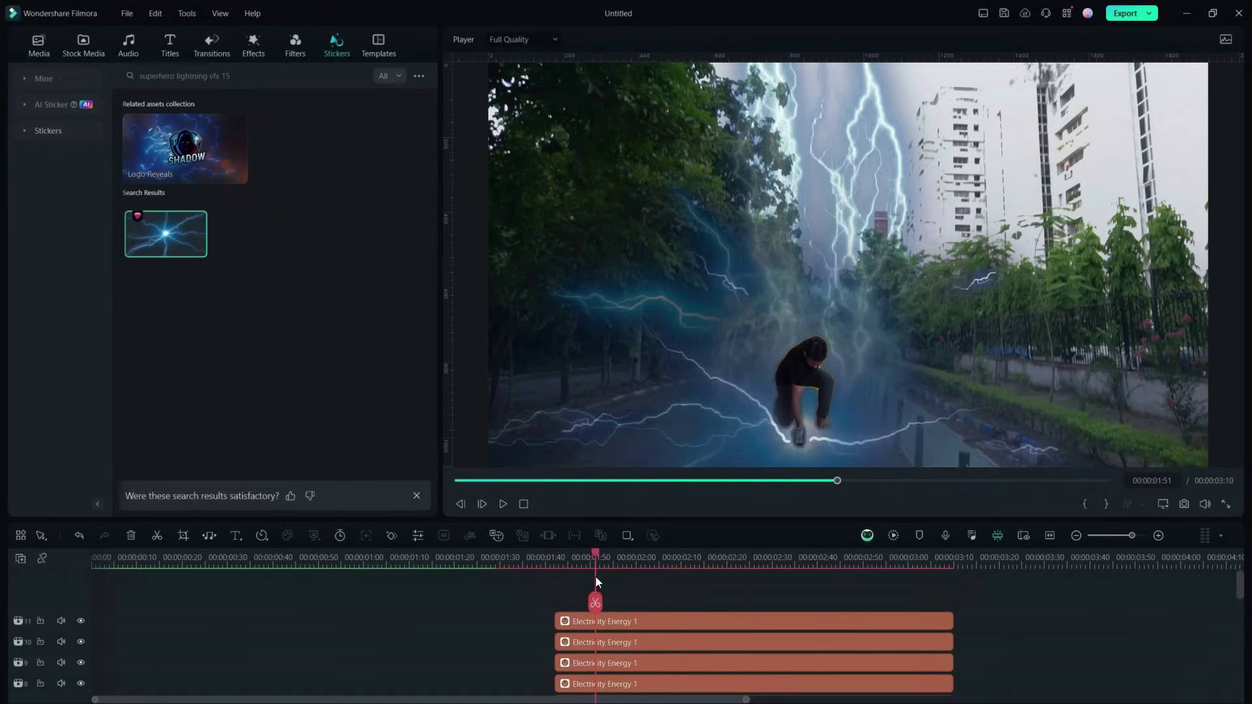
left_click_drag(597, 577, 647, 584)
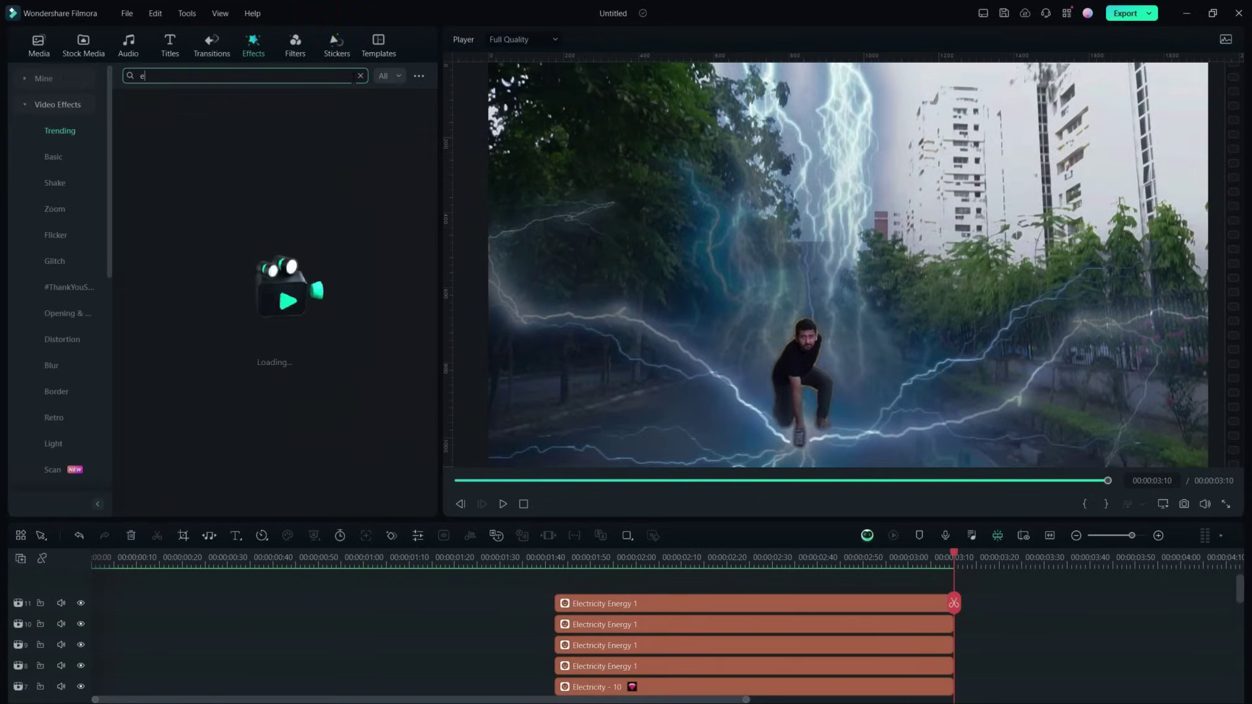
Search the effects for "extreme" and place the Extreme effect on a new top track from about 00:00:01:25.
type("xtreme")
key("Return")
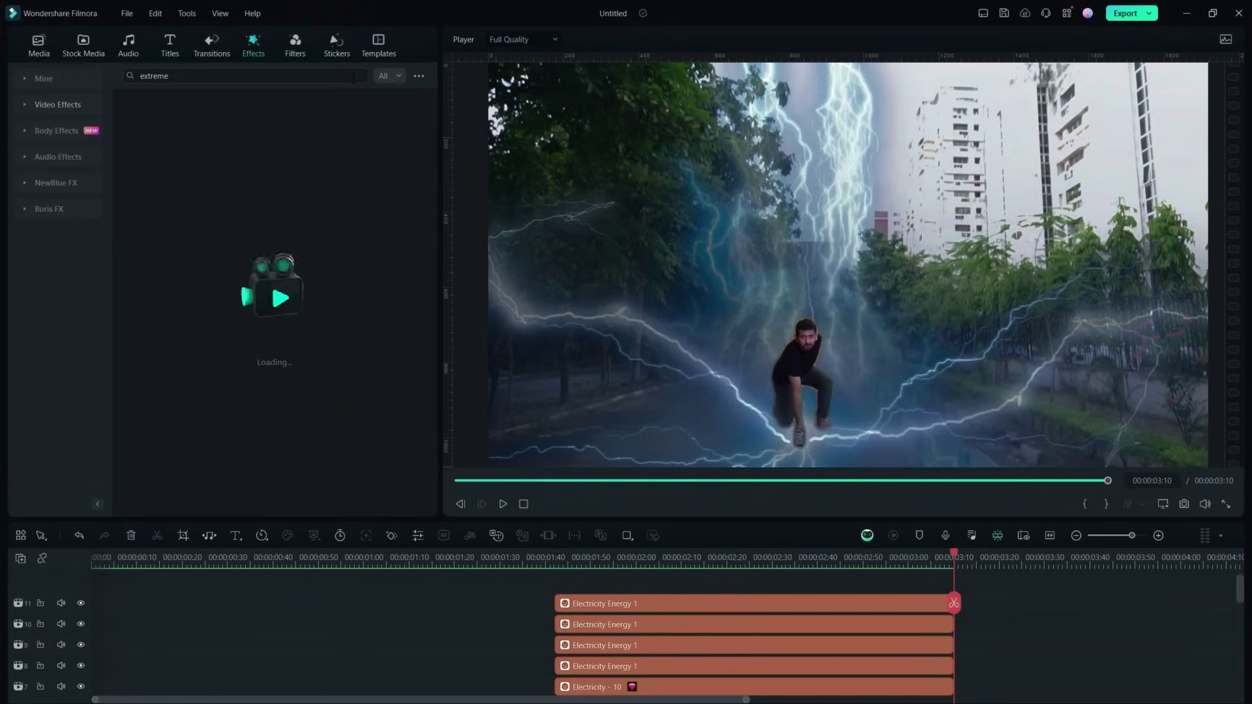
left_click_drag(166, 124, 480, 592)
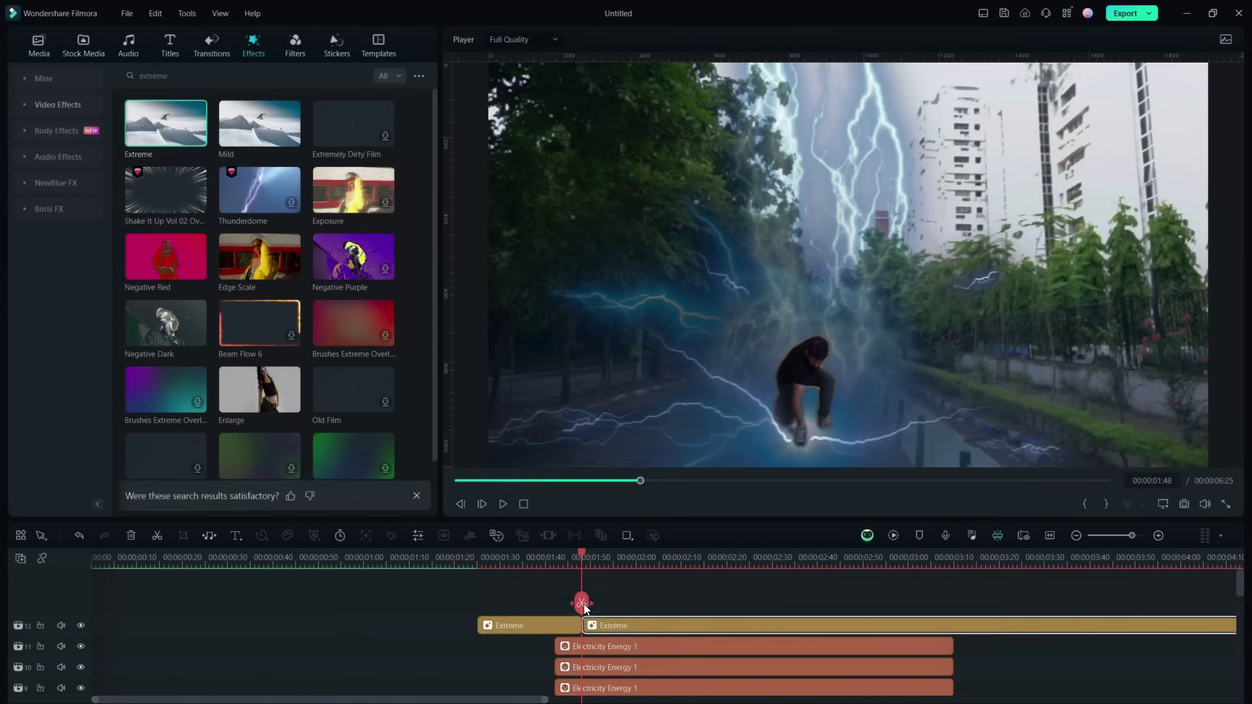
Cut away the part of the Extreme effect after 00:00:01:48, then play the composition around the landing.
right_click(622, 626)
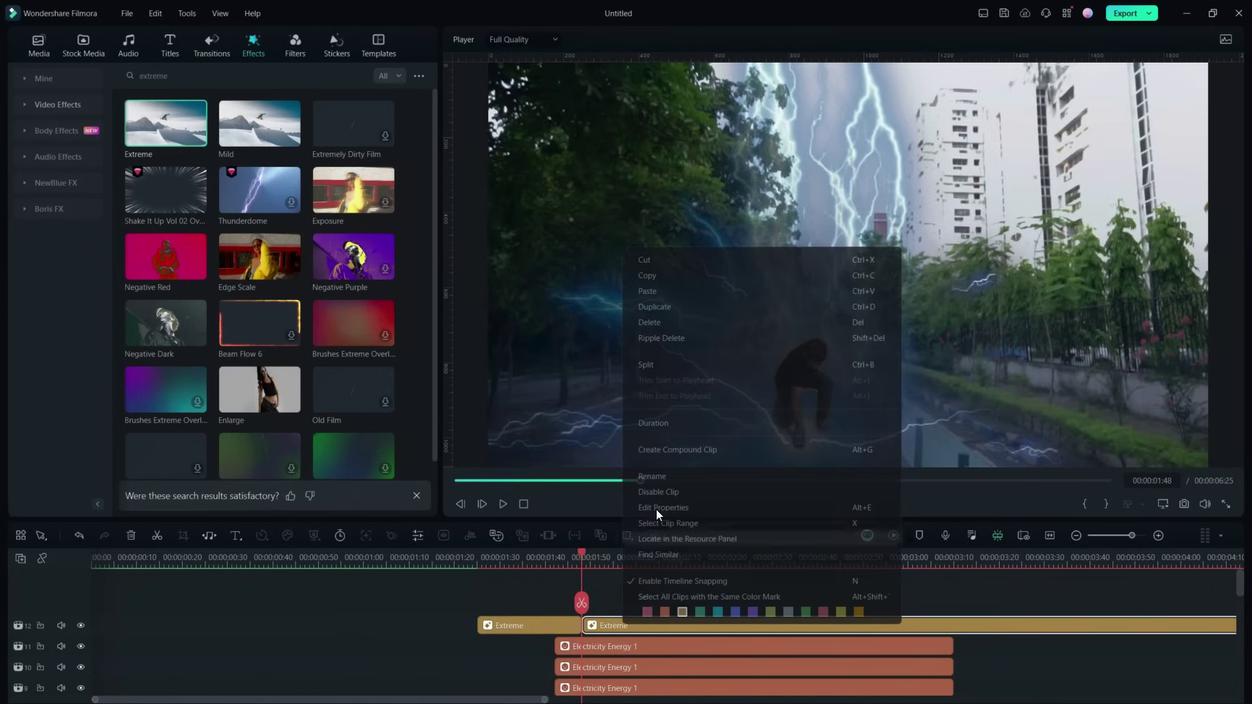
left_click(660, 264)
left_click(432, 556)
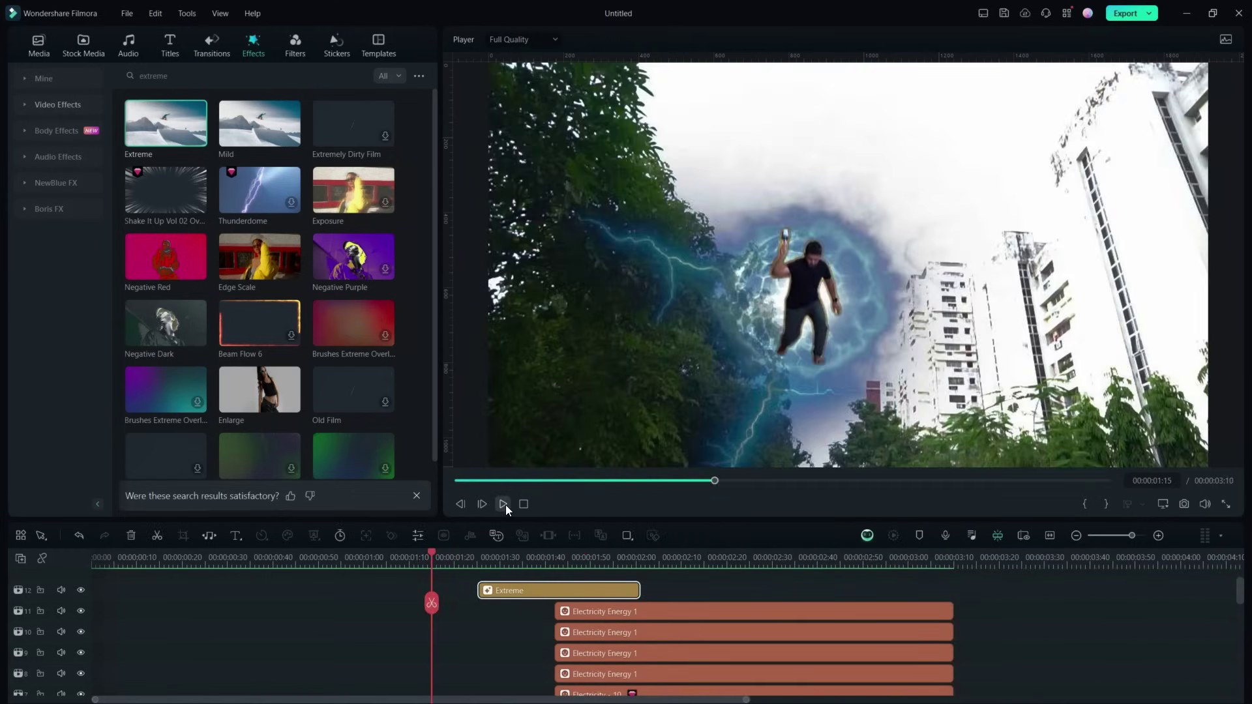
left_click(505, 504)
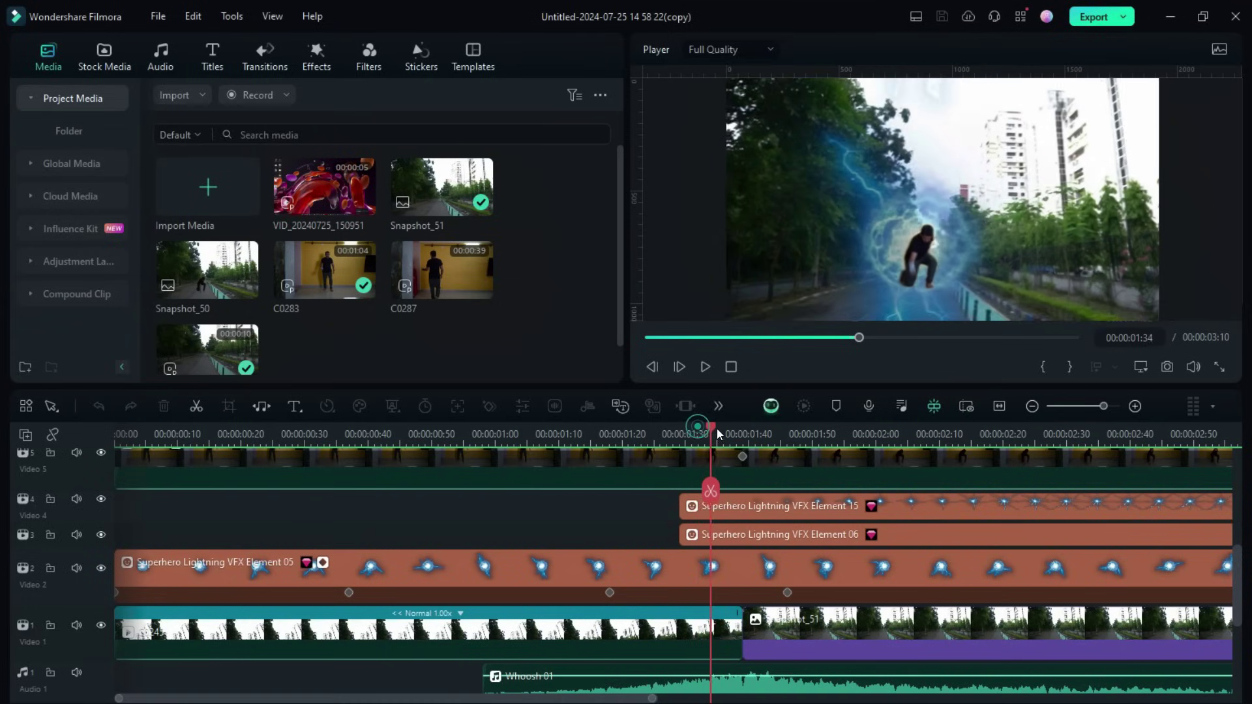
Split the Superhero Lightning VFX Element 05 sticker at its last keyframe, 00:00:01:46, and remove the part after it.
left_click_drag(718, 429, 803, 437)
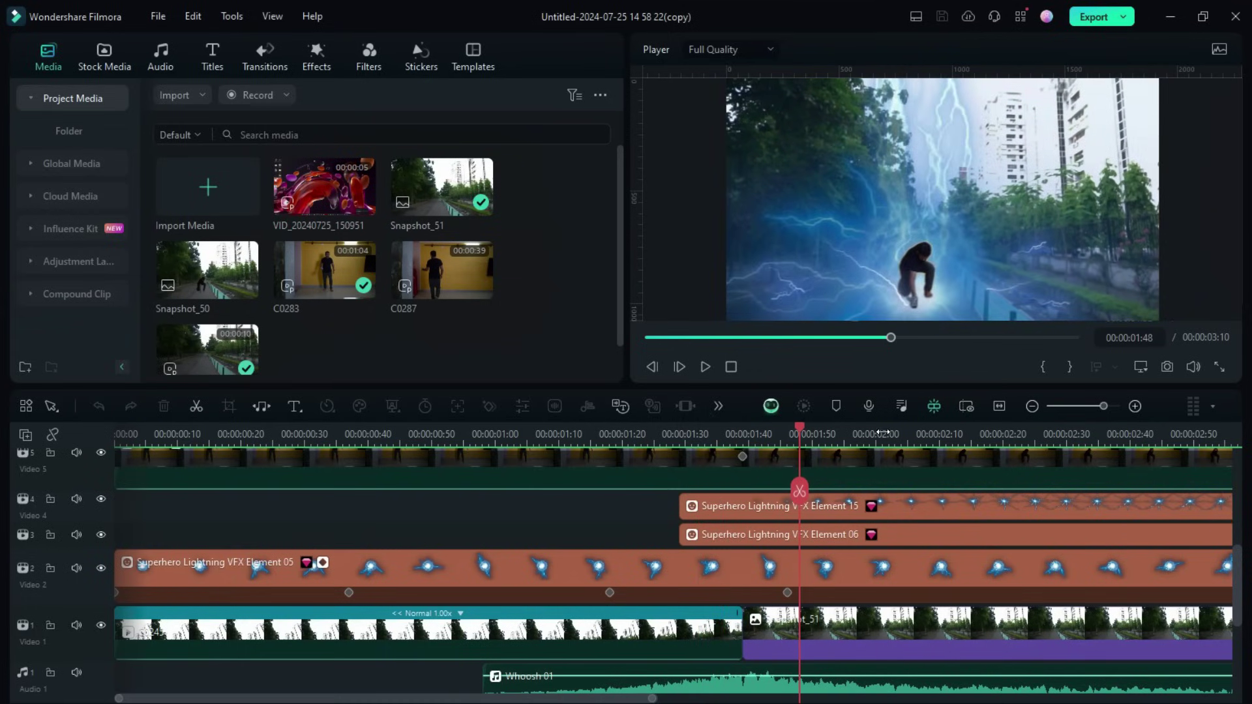
left_click_drag(801, 436, 790, 439)
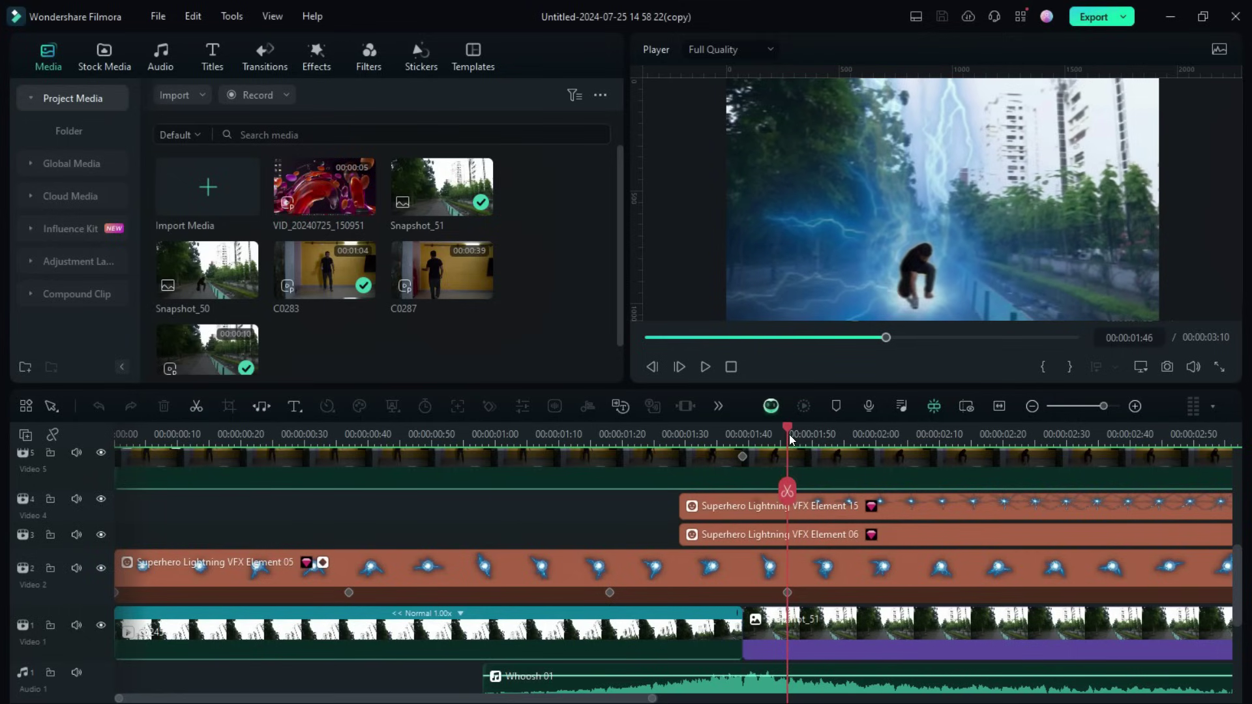
left_click(806, 565)
left_click(787, 492)
right_click(834, 566)
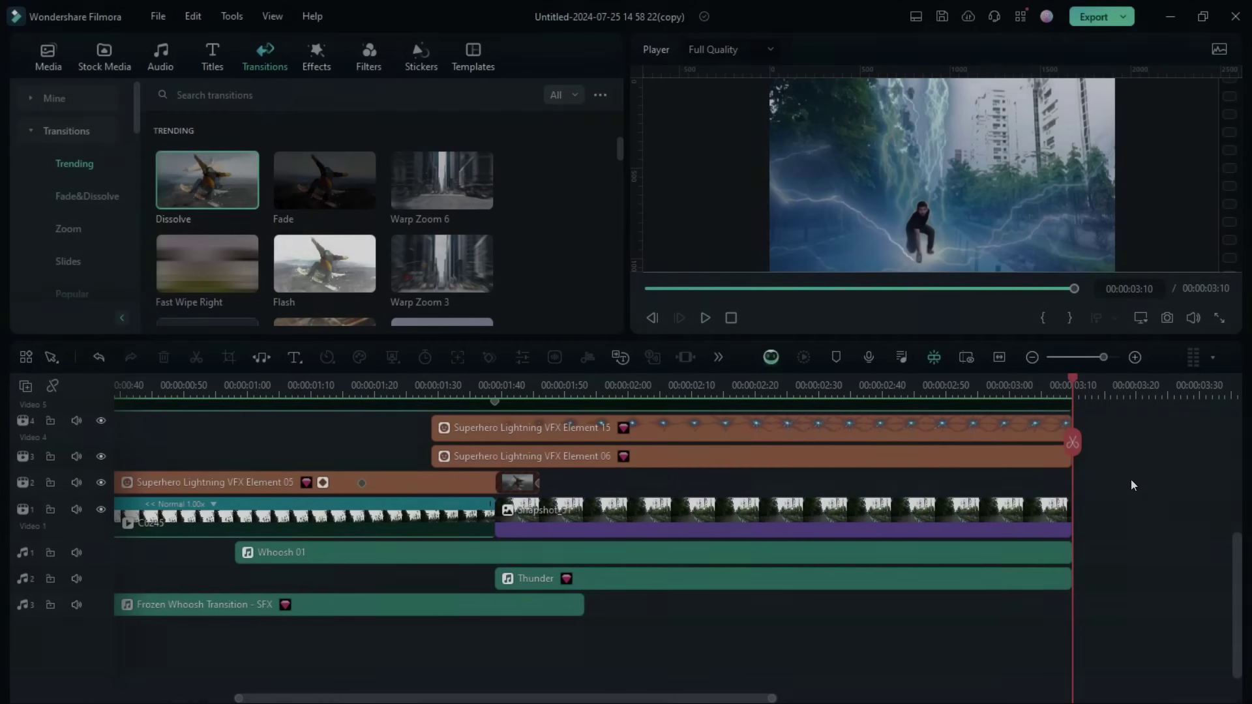
scroll(1131, 479, "up", 2)
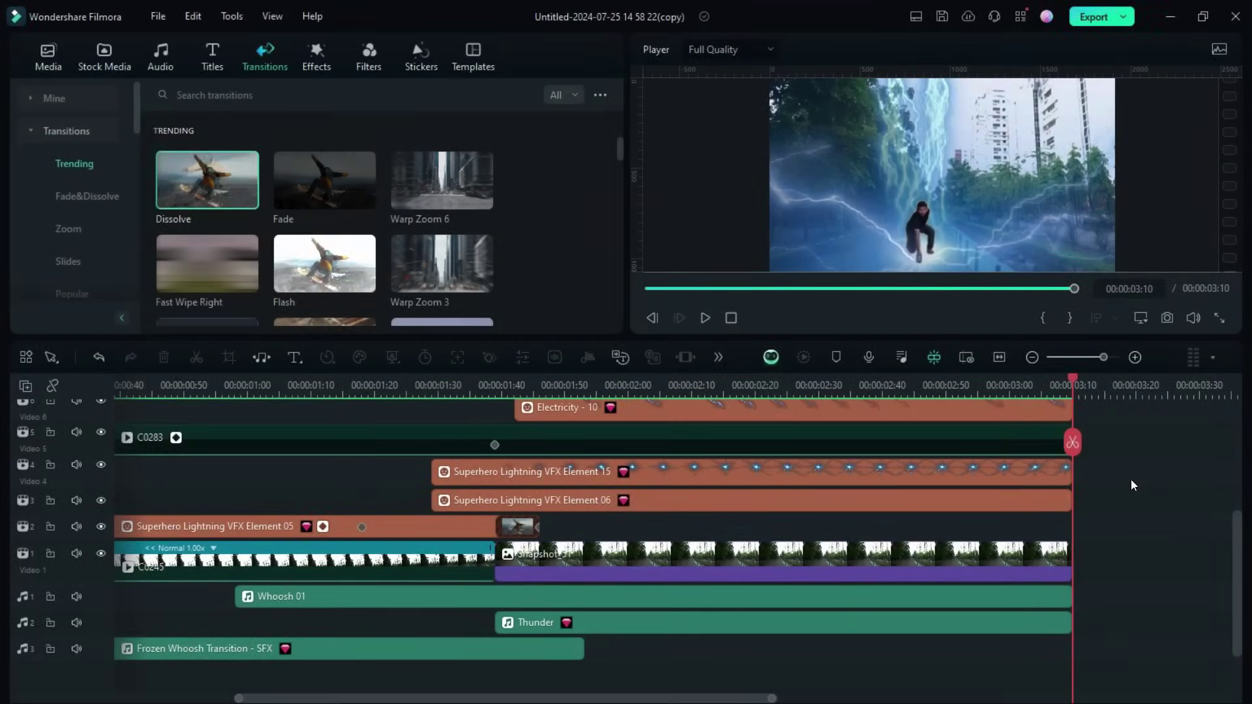
scroll(1131, 479, "up", 8)
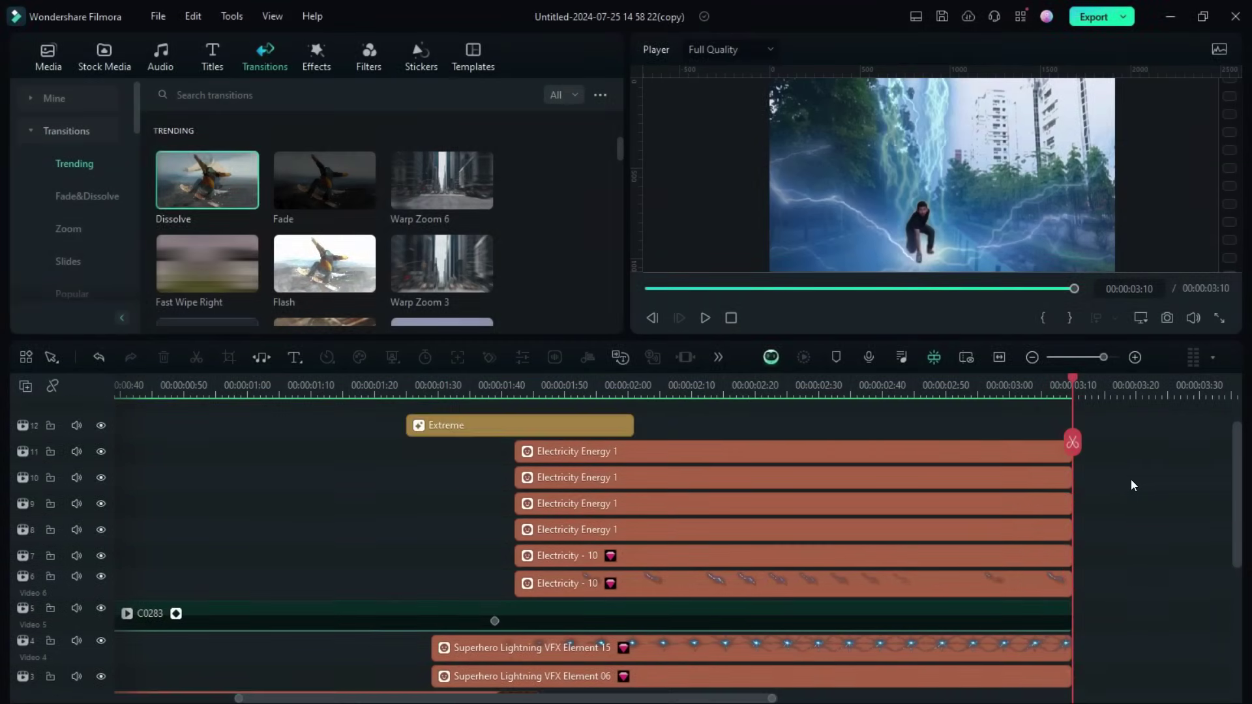
scroll(1132, 485, "down", 6)
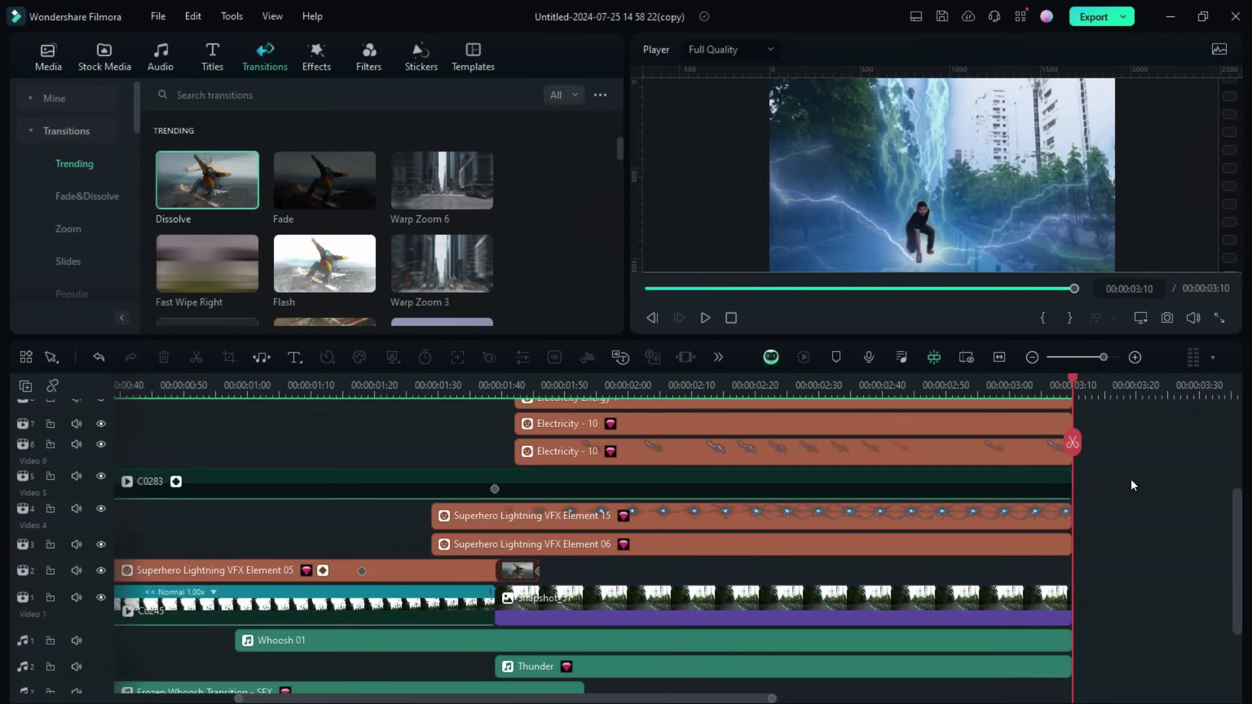
scroll(1131, 486, "down", 2)
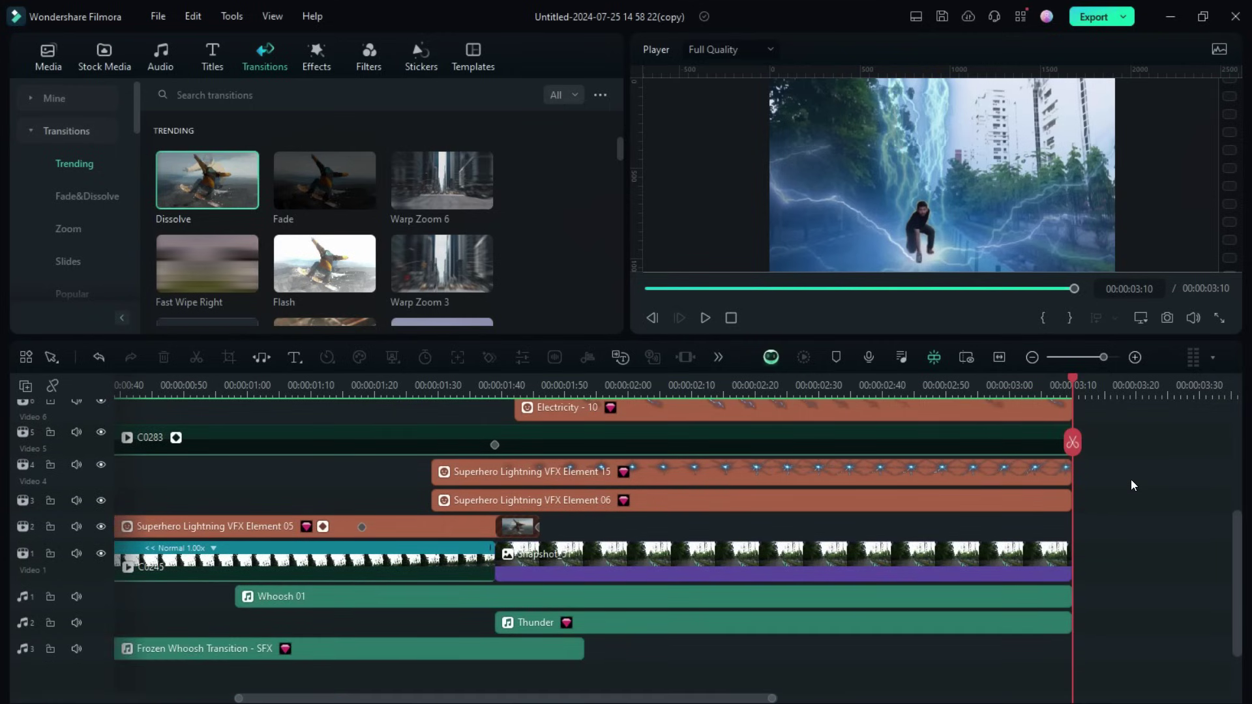